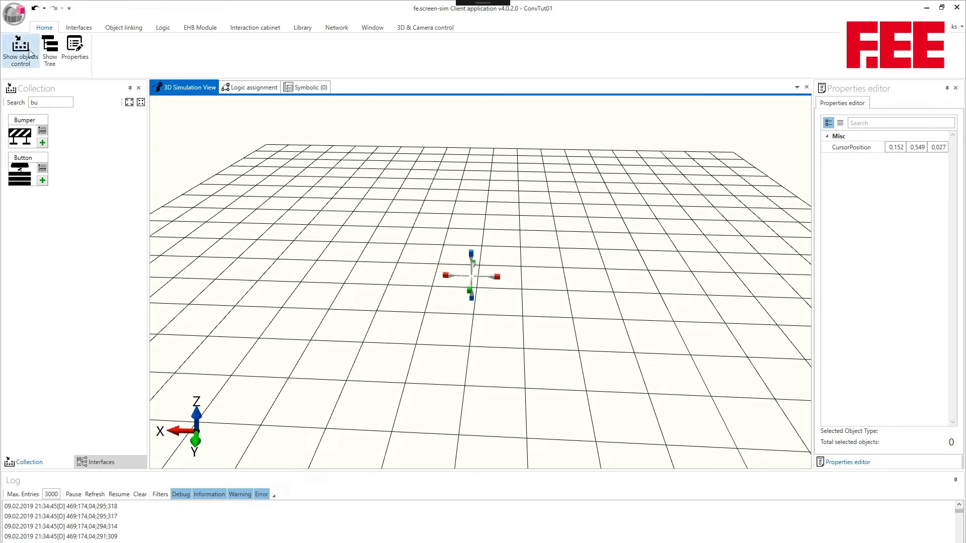
Find the ReadingUnit in the object collection by searching "re" and insert it at the 3D cursor.
drag(53, 101, 10, 103)
text(re)
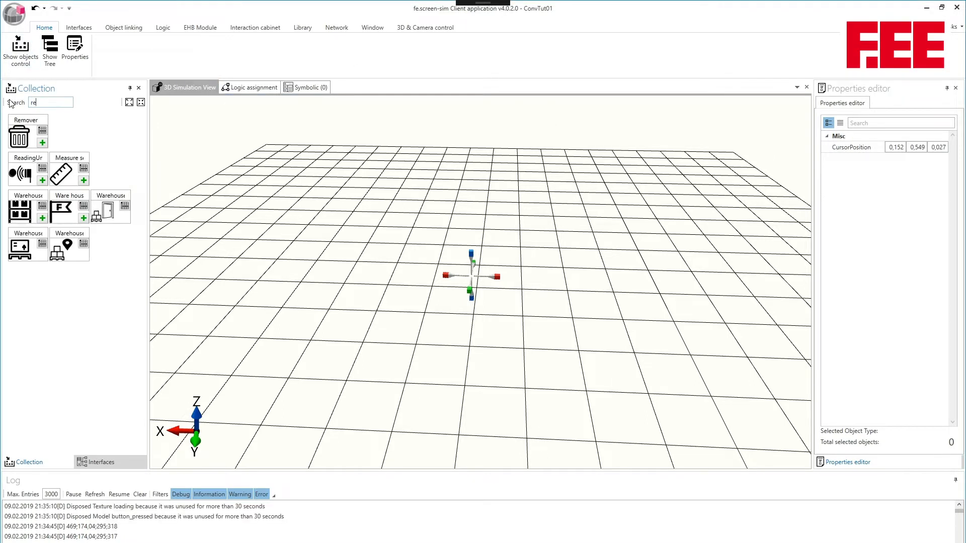
click(23, 173)
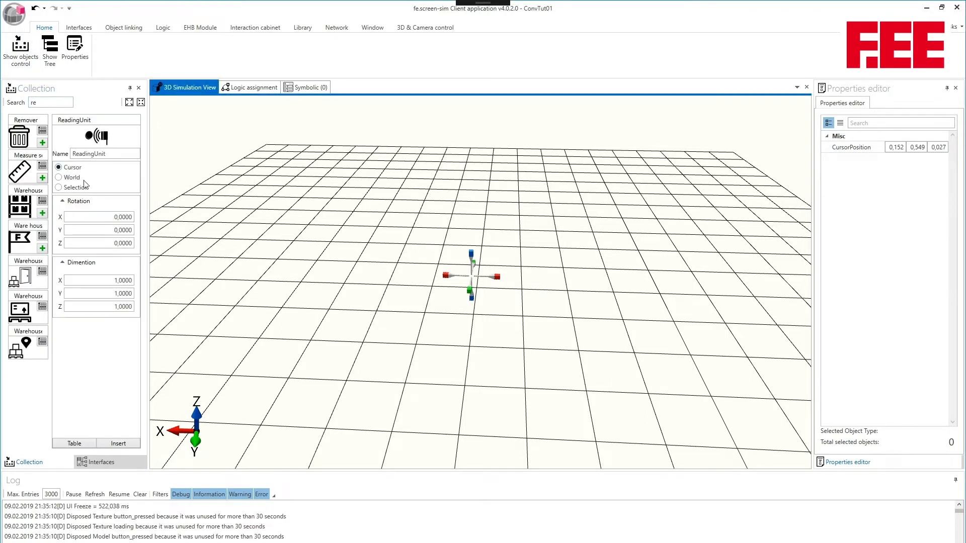
click(118, 444)
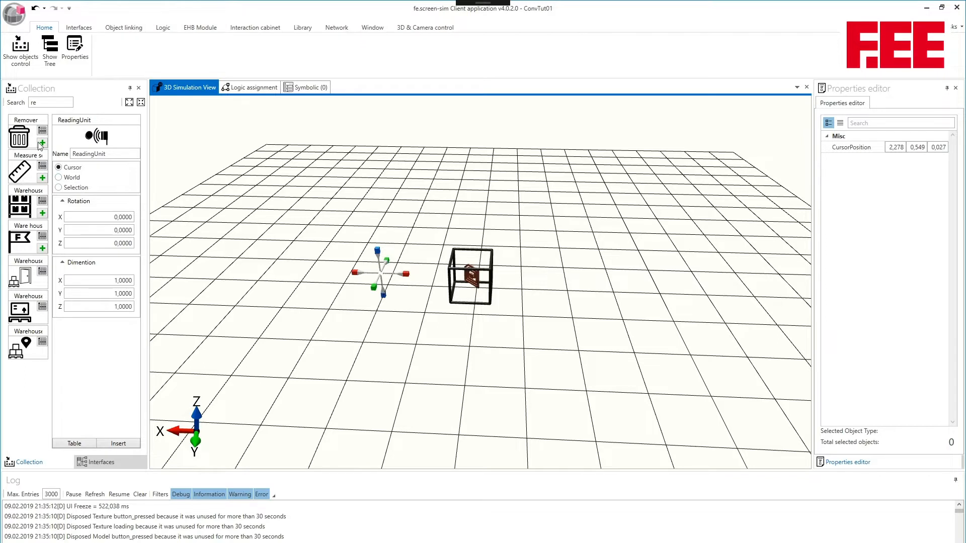
Search the object collection for "tag" and insert a Tag at the 3D cursor beside the reading unit.
drag(43, 103, 5, 103)
text(tag)
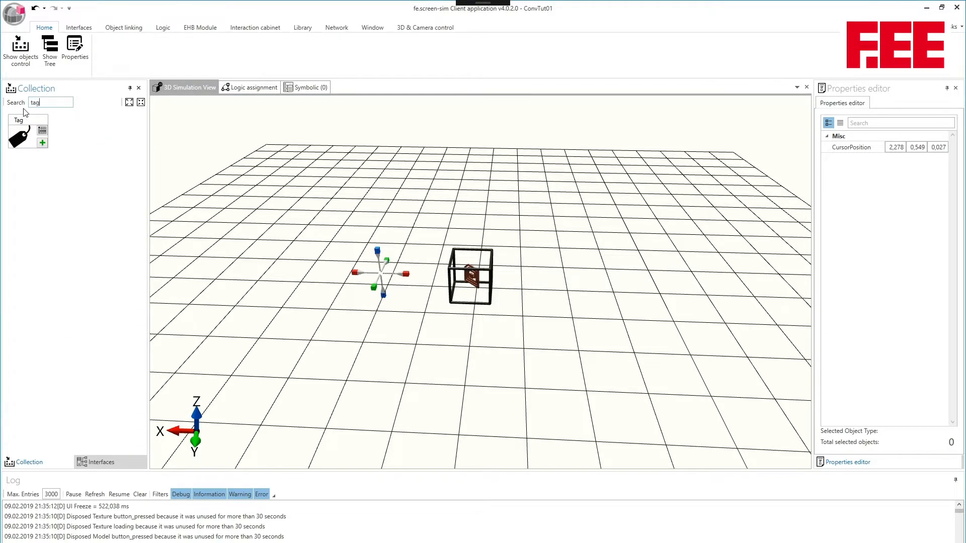
click(42, 143)
Open the Symbolic (0) interface variables with the communication interfaces displayed, and set the value of Int_0 to 0.
click(302, 89)
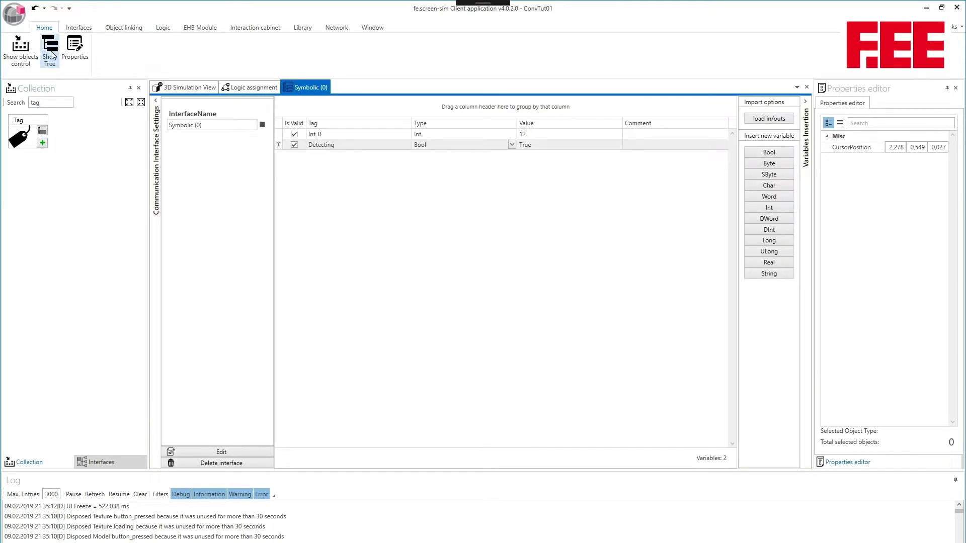
click(79, 28)
click(41, 44)
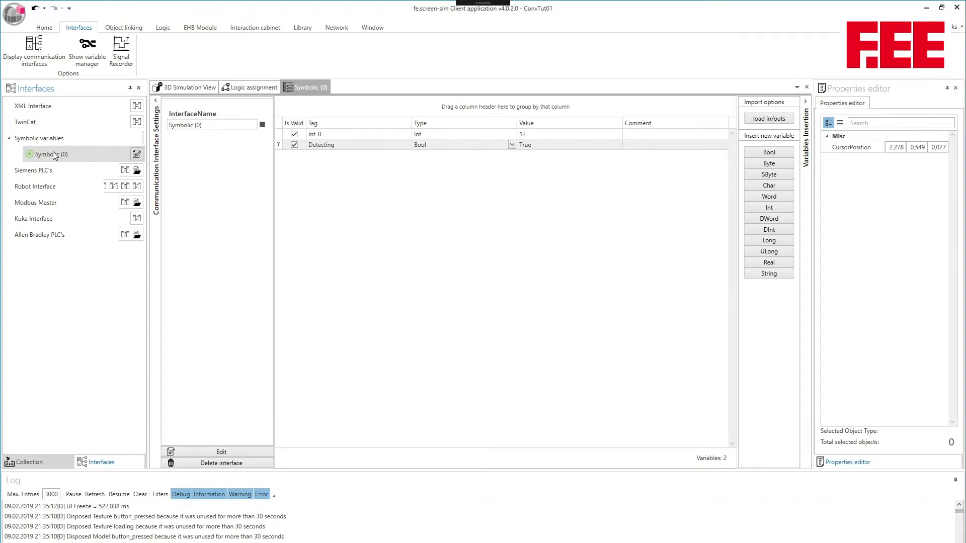
click(548, 135)
drag(550, 135, 501, 135)
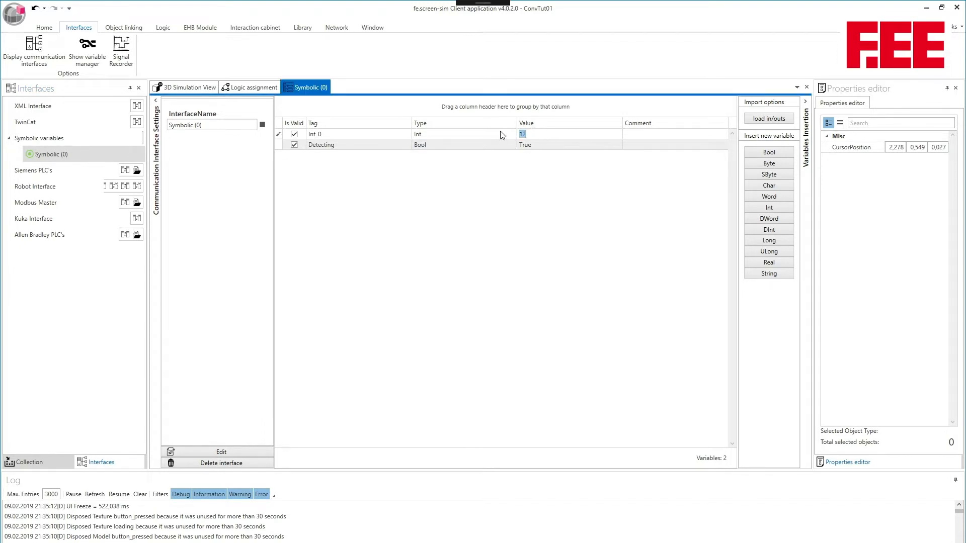
text(0)
key(Return)
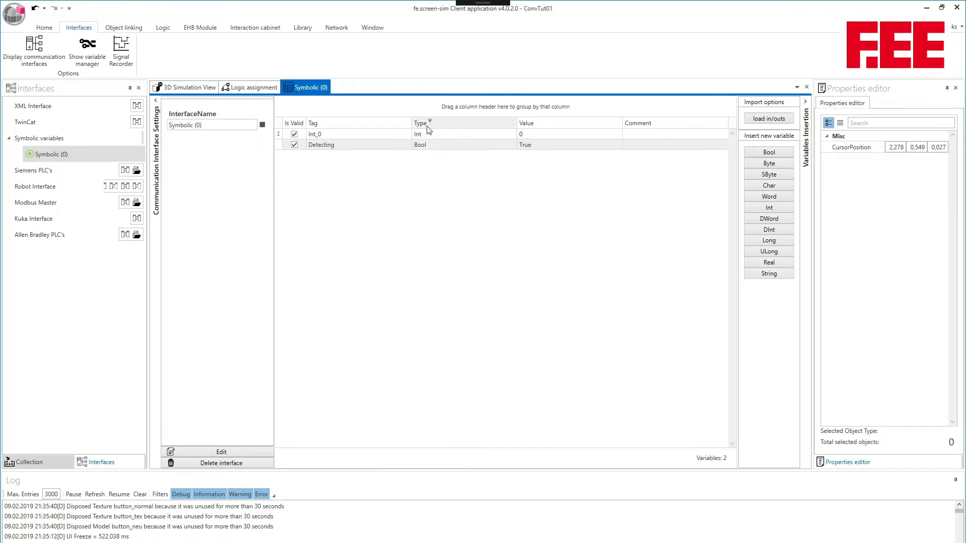
Set the value of the Bool variable Detecting to 0.
click(536, 146)
drag(536, 146, 510, 146)
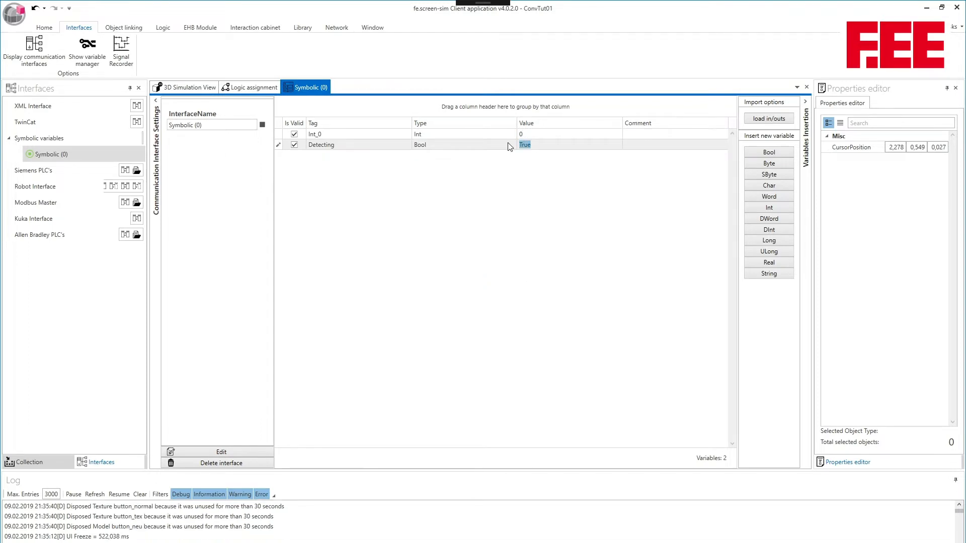
text(0)
key(Return)
Move the 3D cursor in the simulation view to about X 1.44, Y 2.25 and close the Logic assignment view.
click(195, 87)
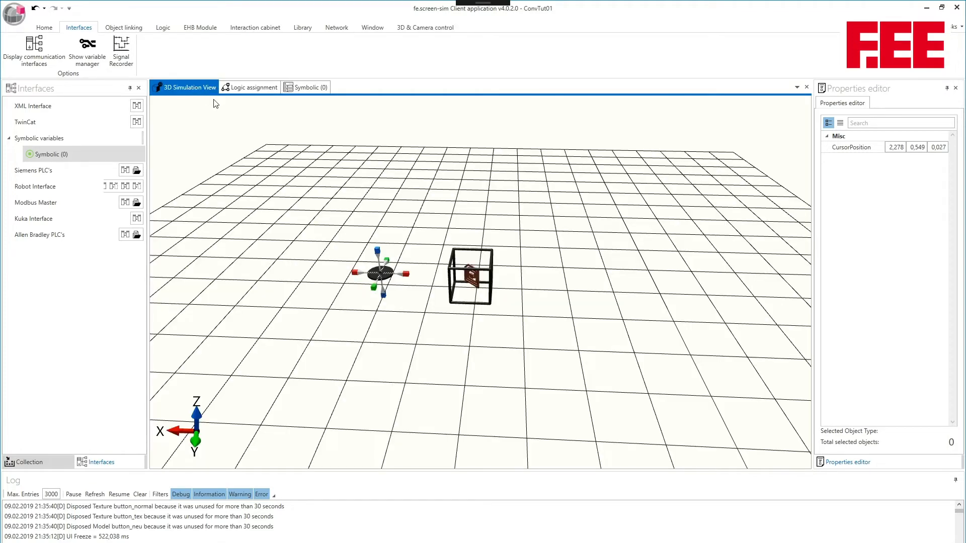
drag(377, 290, 366, 407)
drag(393, 328, 435, 328)
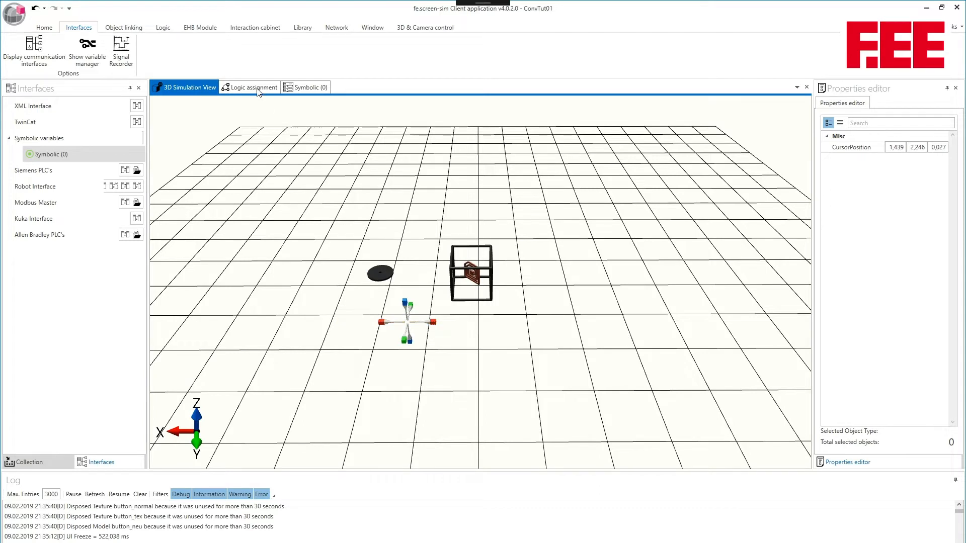
middle_click(258, 90)
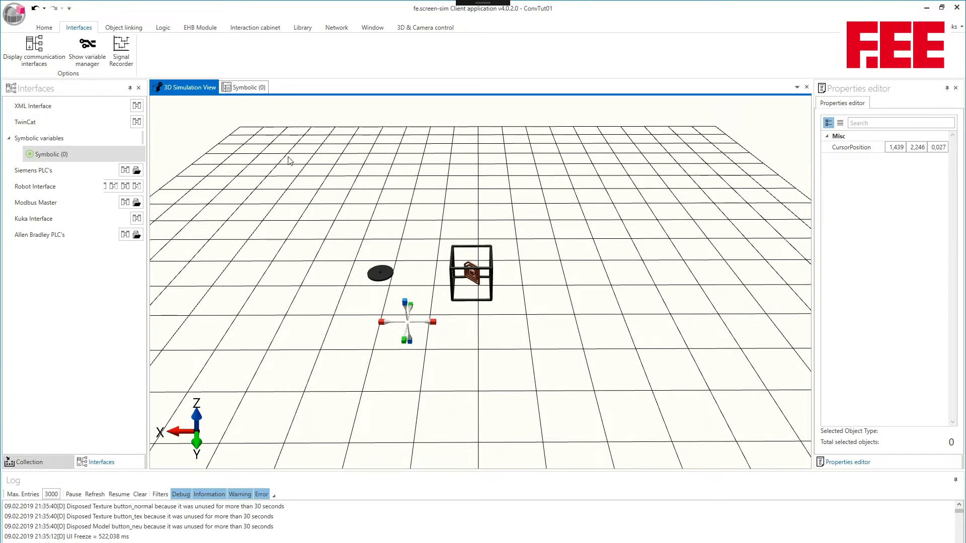
Bring back the object collection and search it for "BU".
click(46, 28)
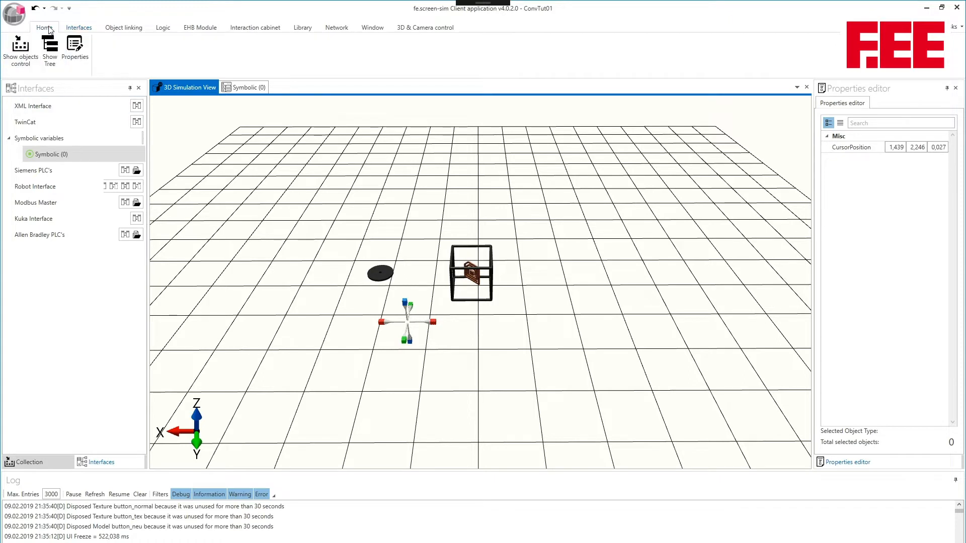
click(20, 48)
text(BU)
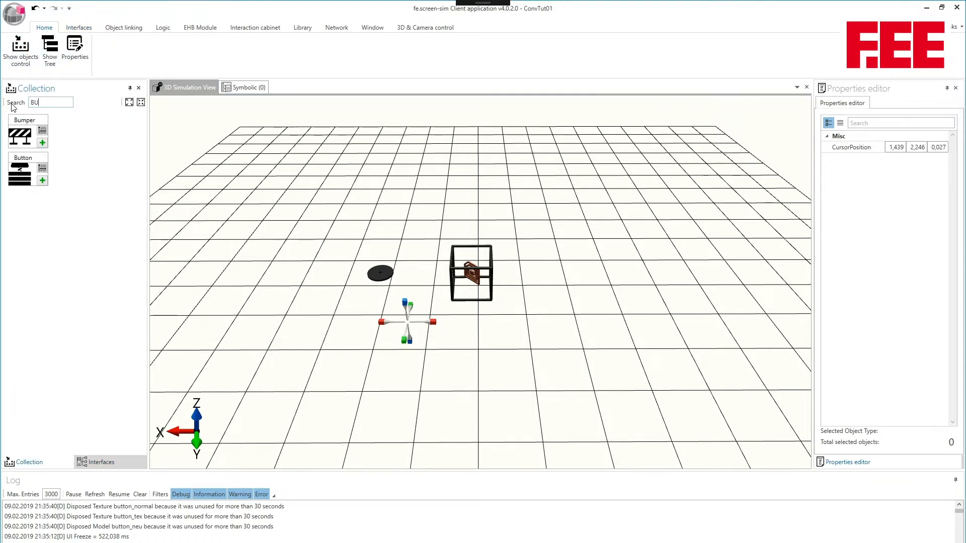
click(20, 137)
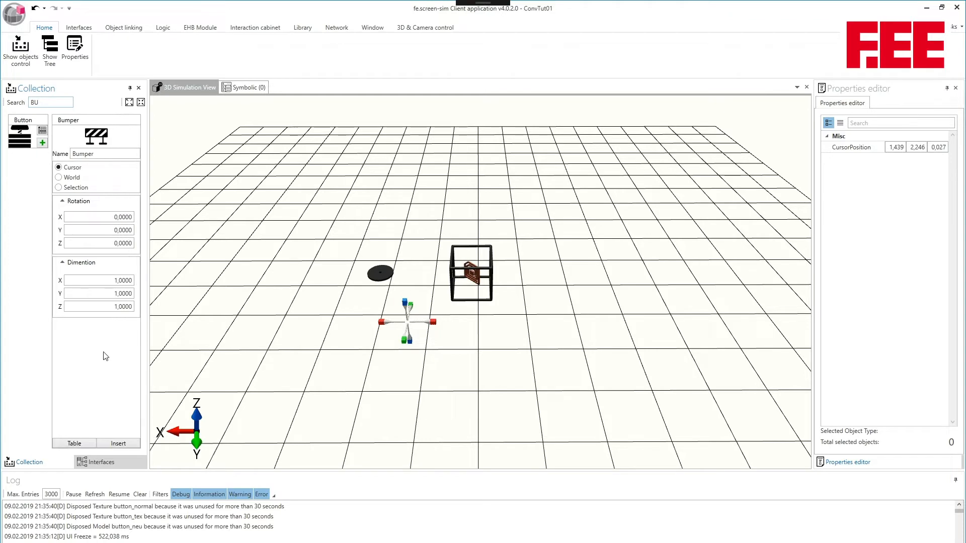
click(119, 444)
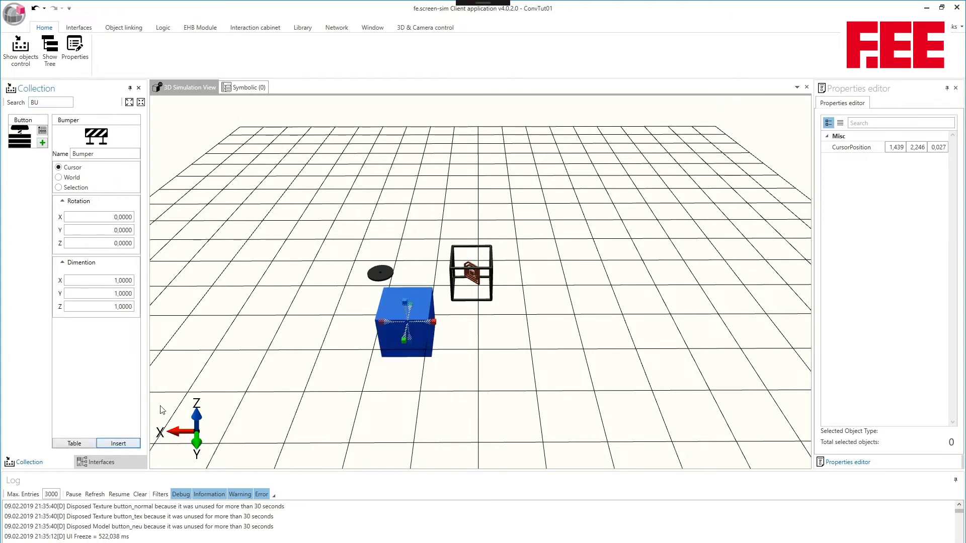
click(418, 310)
key(Delete)
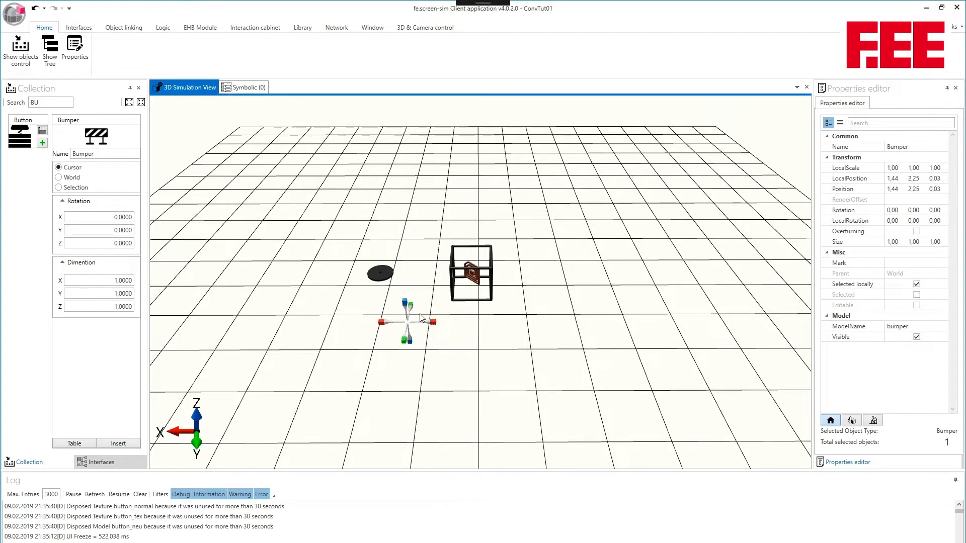
Insert a Button at the 3D cursor with the default rotation and dimensions.
click(20, 137)
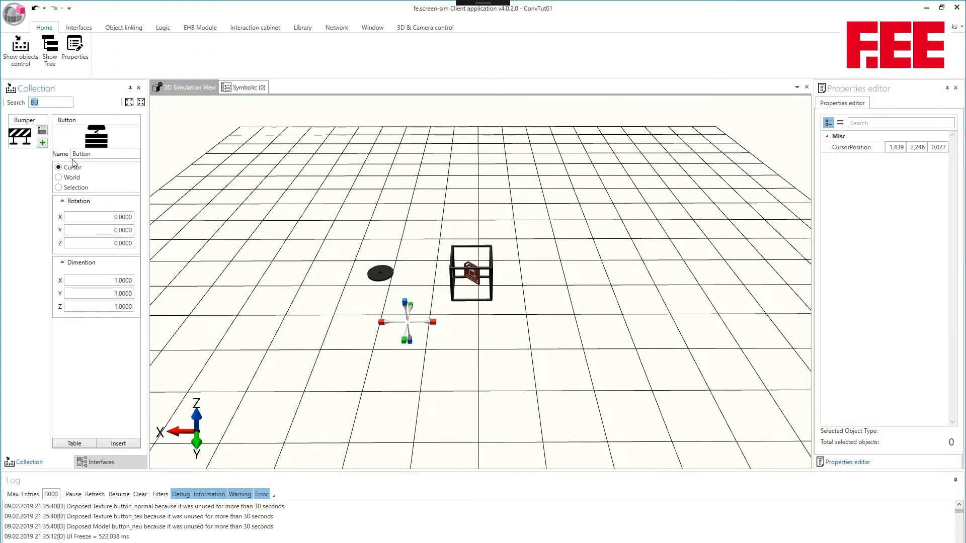
click(121, 444)
drag(430, 253, 431, 309)
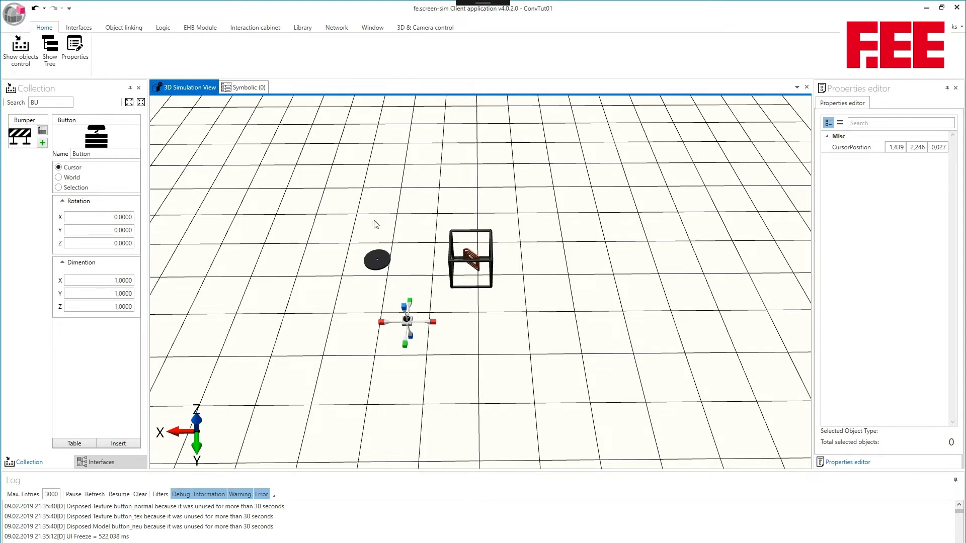
Open the logic assigner and place the Button and ReadingUnit slot holders on its canvas.
click(162, 29)
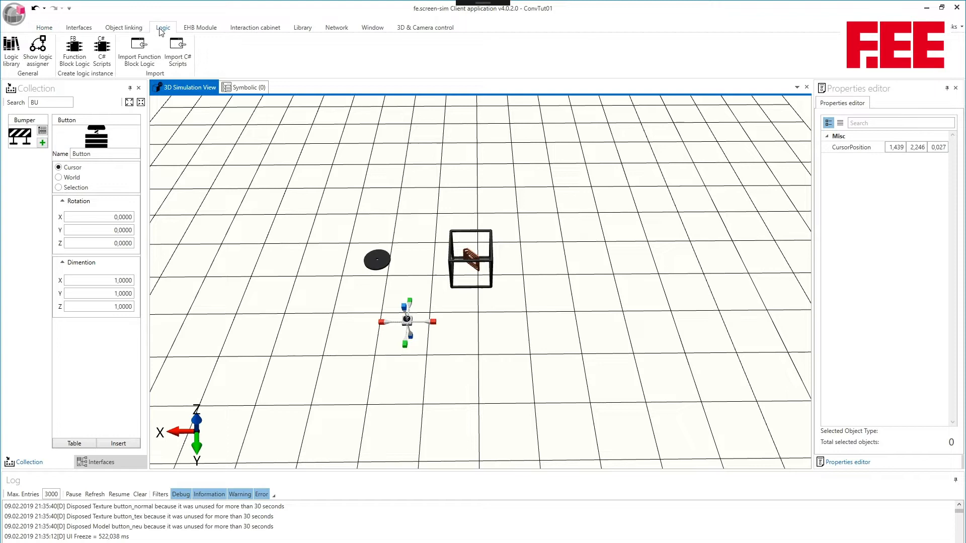
click(38, 50)
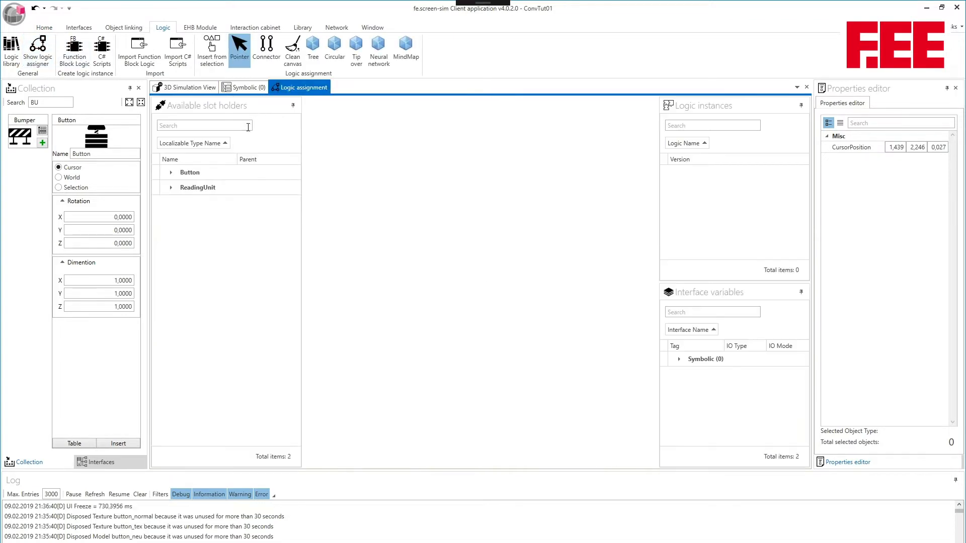
click(172, 178)
click(173, 174)
drag(182, 186, 335, 134)
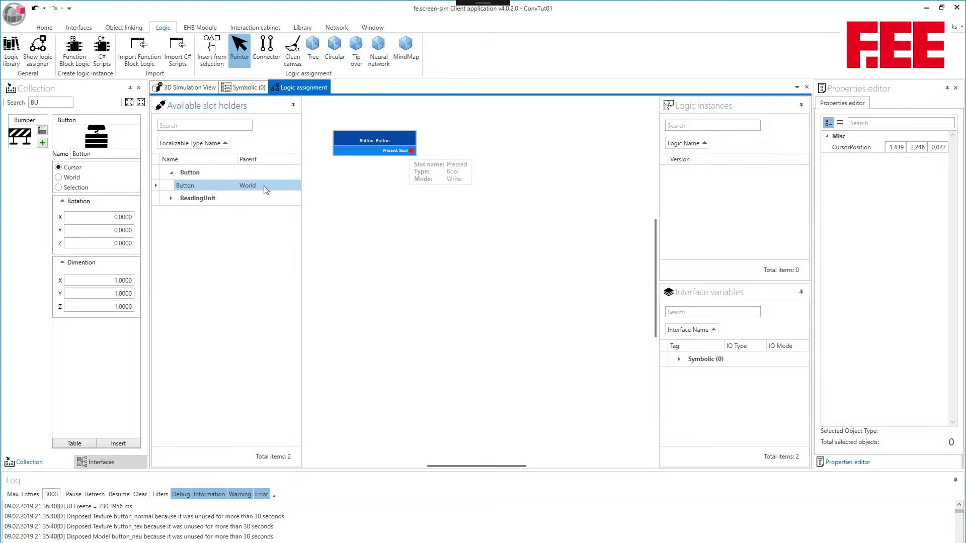
click(172, 198)
drag(191, 212, 478, 157)
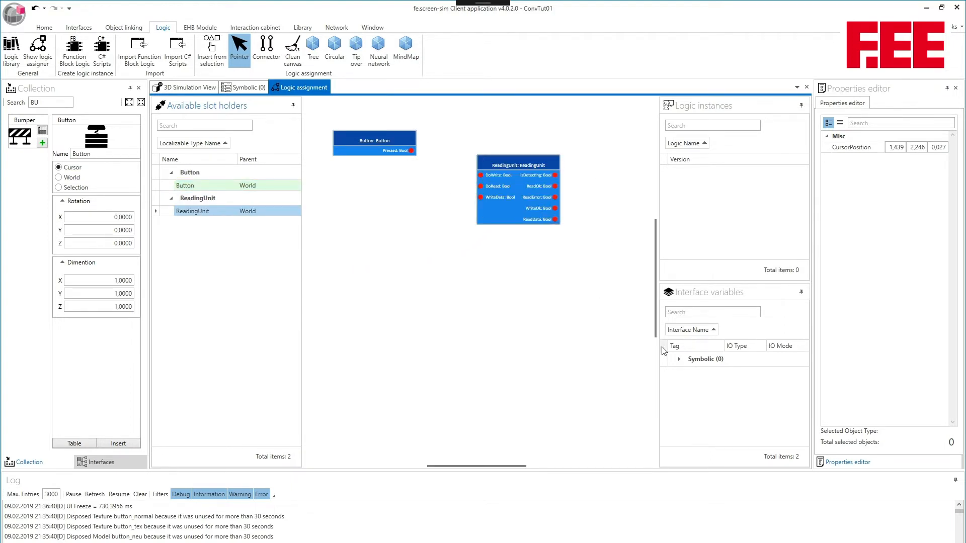
Add the Symbolic (0) variables Int_0 and Detecting to the logic canvas below the ReadingUnit block.
click(679, 359)
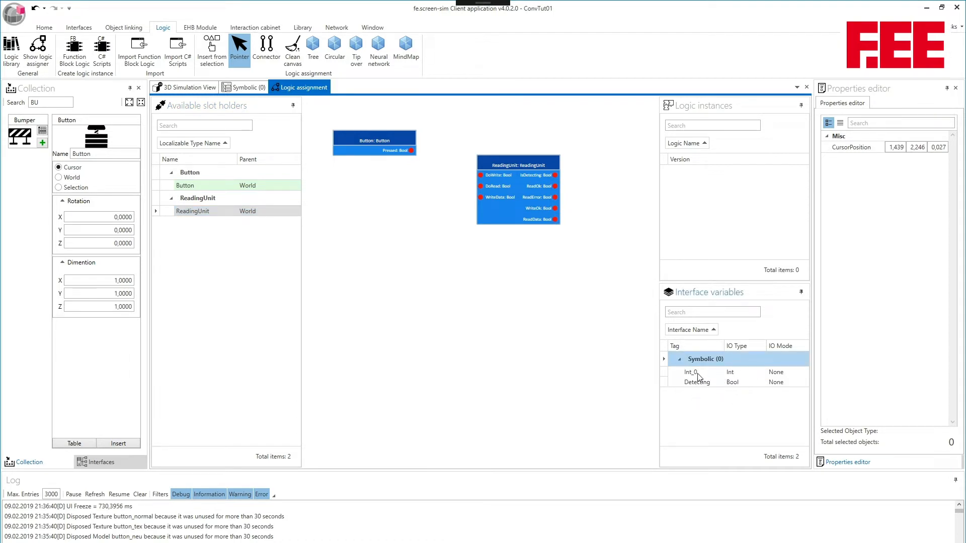
drag(699, 374, 556, 356)
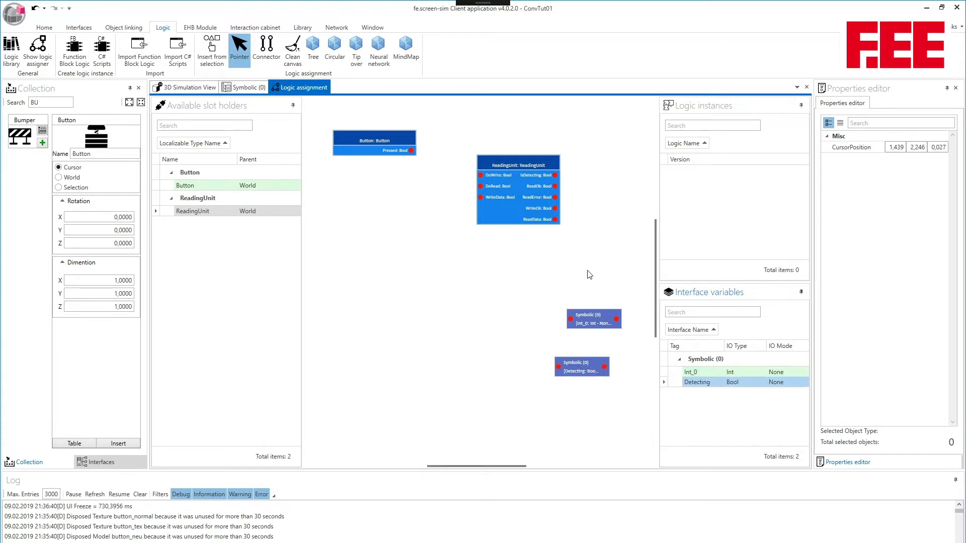
click(523, 147)
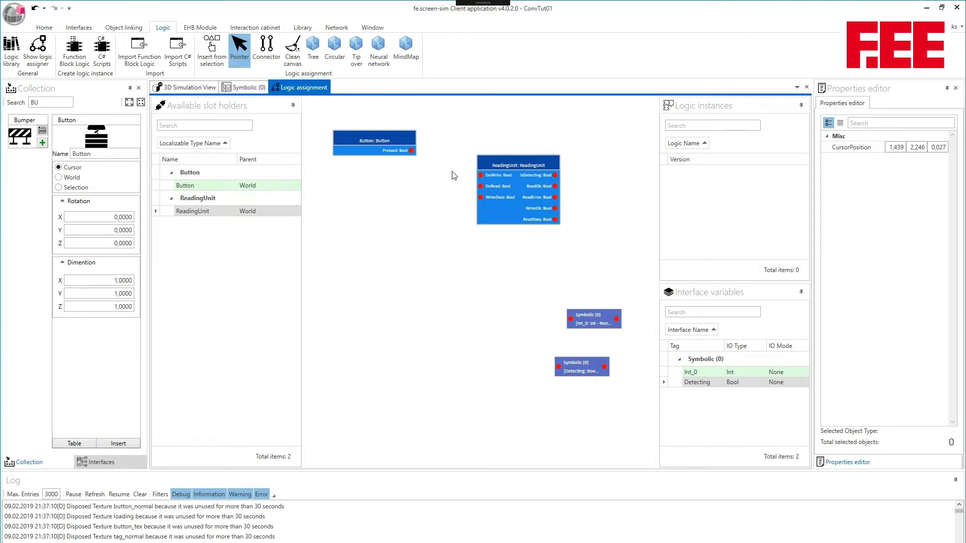
Collapse the log to enlarge the canvas and check the data type of the ReadingUnit's ReadData slot.
mouse_move(493, 187)
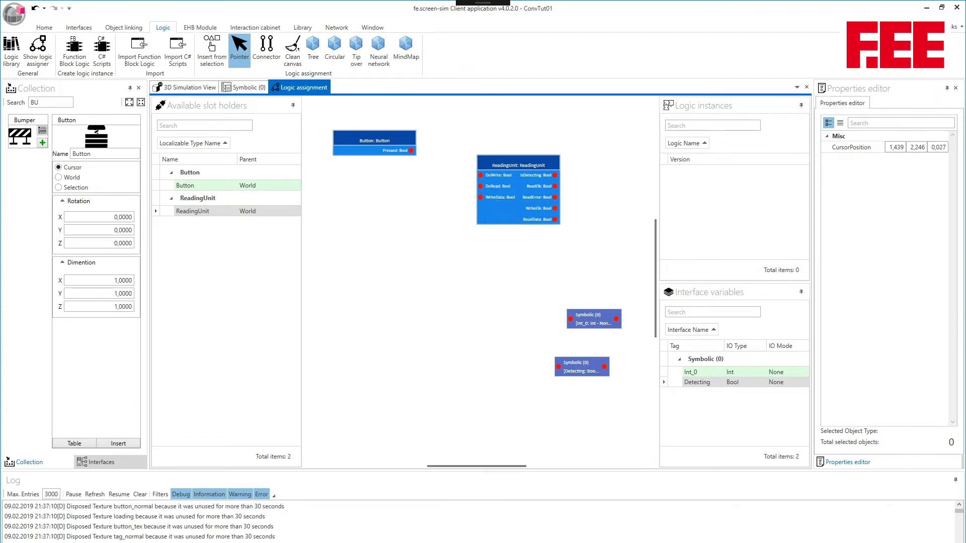
click(956, 482)
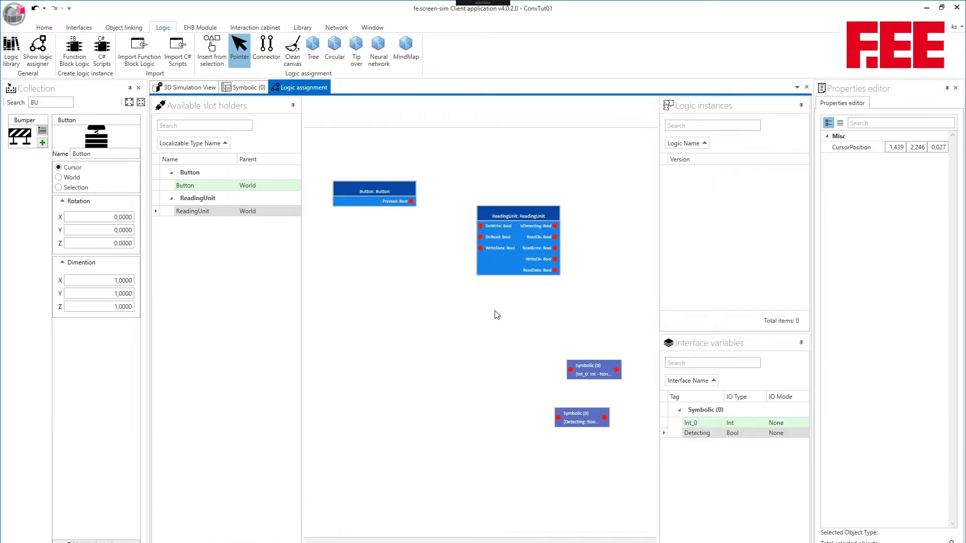
mouse_move(484, 249)
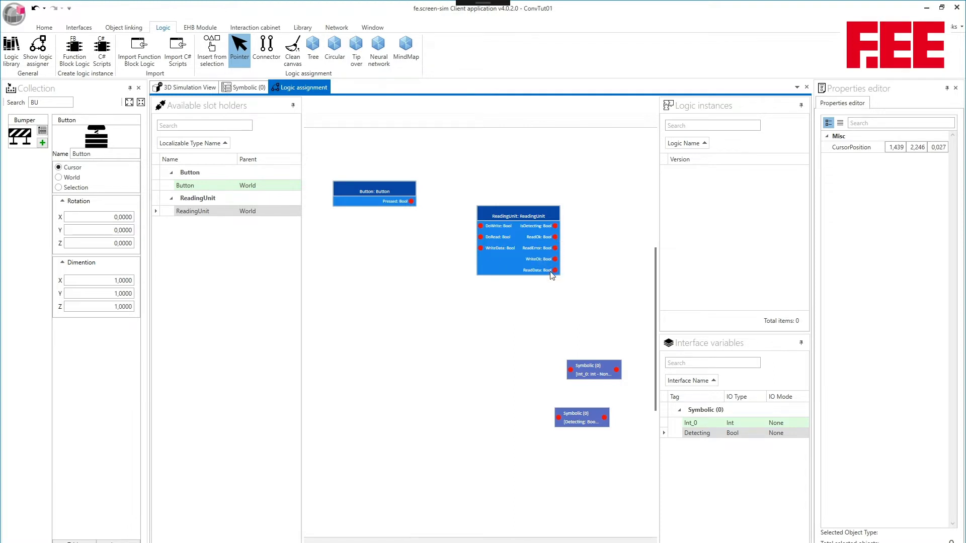
mouse_move(556, 272)
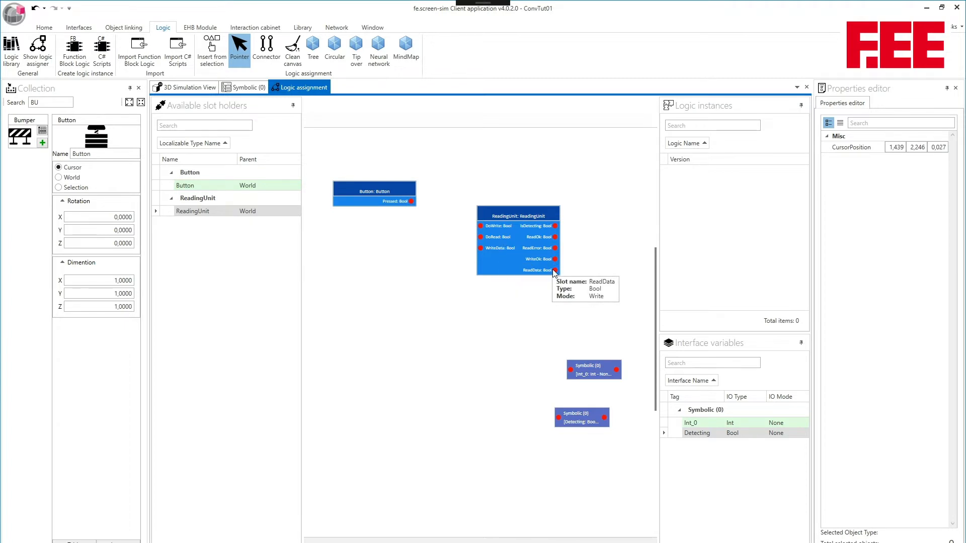
Select the reading unit in the 3D simulation and set its ReadType to Int.
click(191, 88)
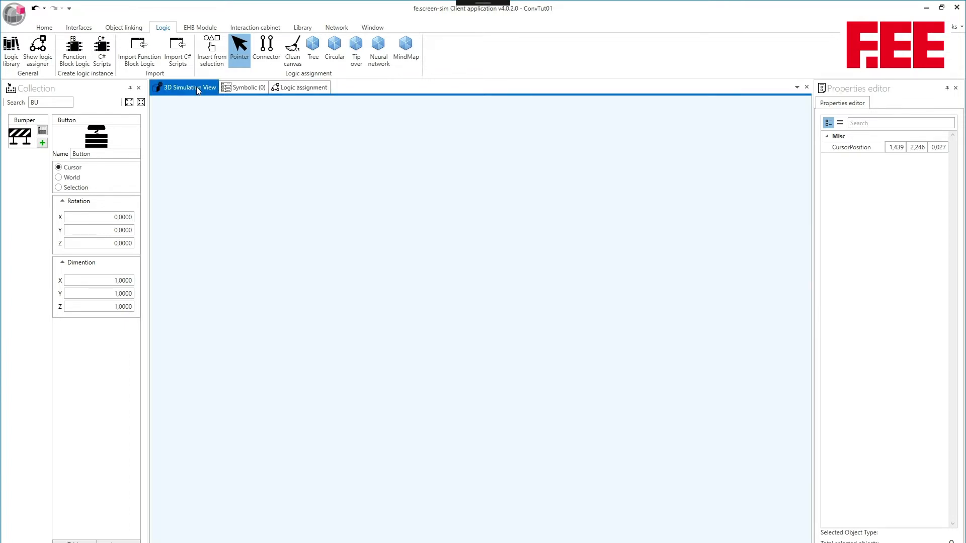
click(470, 311)
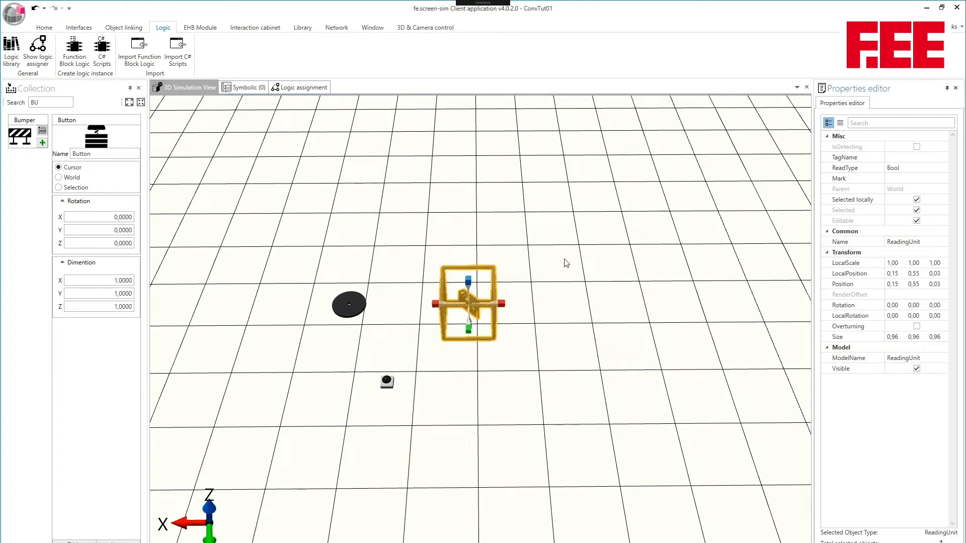
click(922, 173)
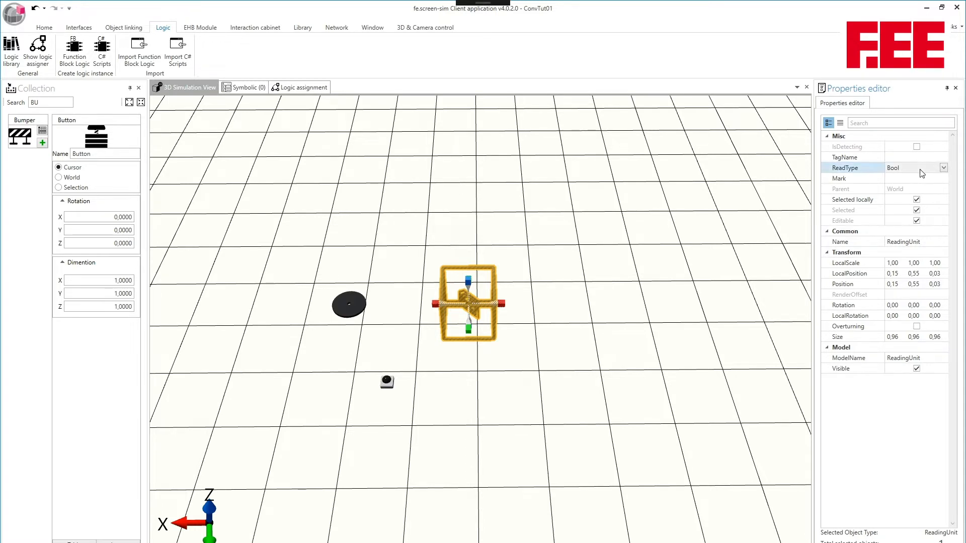
click(944, 170)
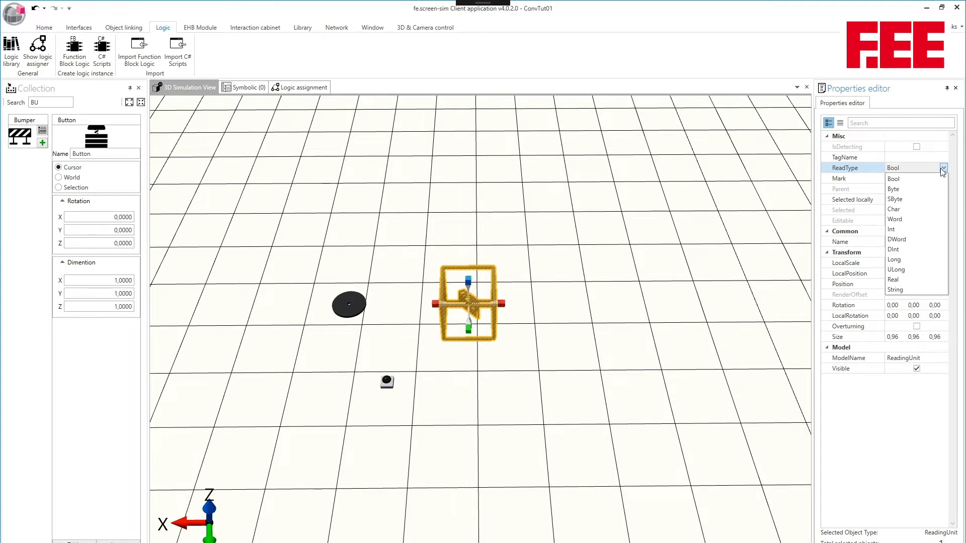
click(920, 230)
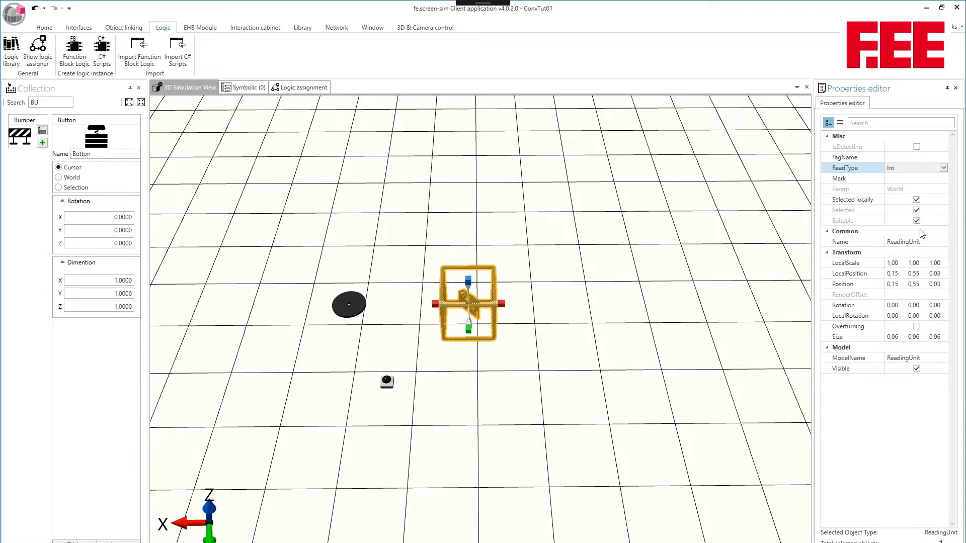
Select the tag in the 3D simulation and add an entry named Tag1 with value 22 to its tag component.
click(700, 181)
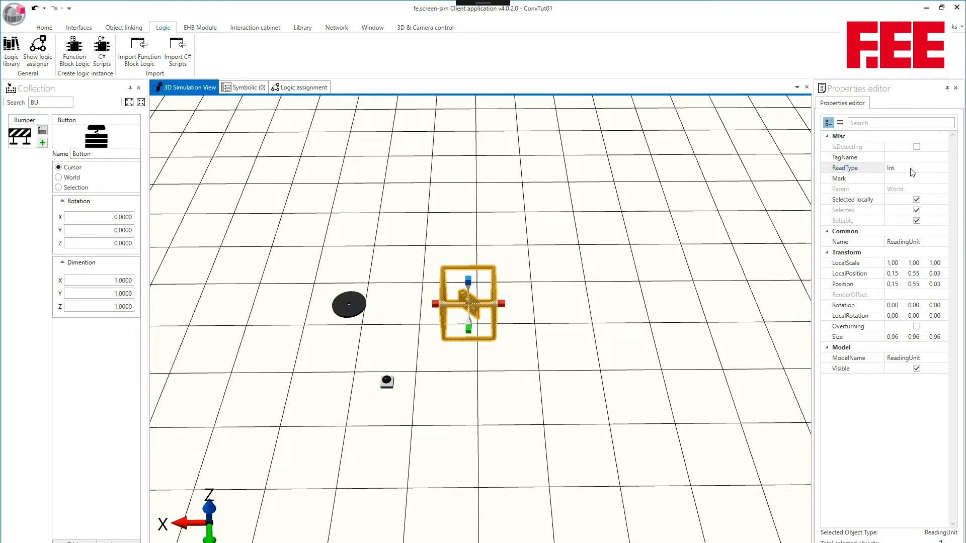
drag(518, 204, 563, 179)
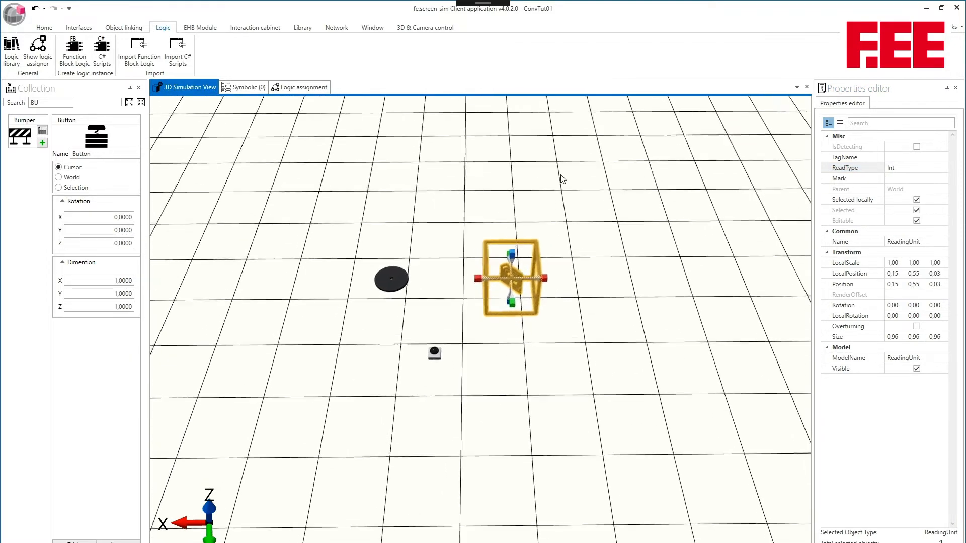
click(399, 279)
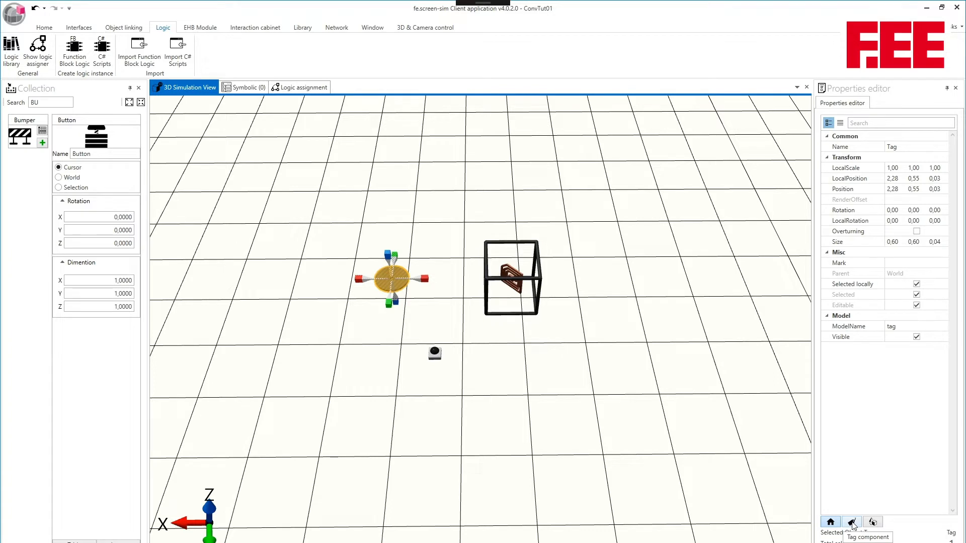
click(852, 523)
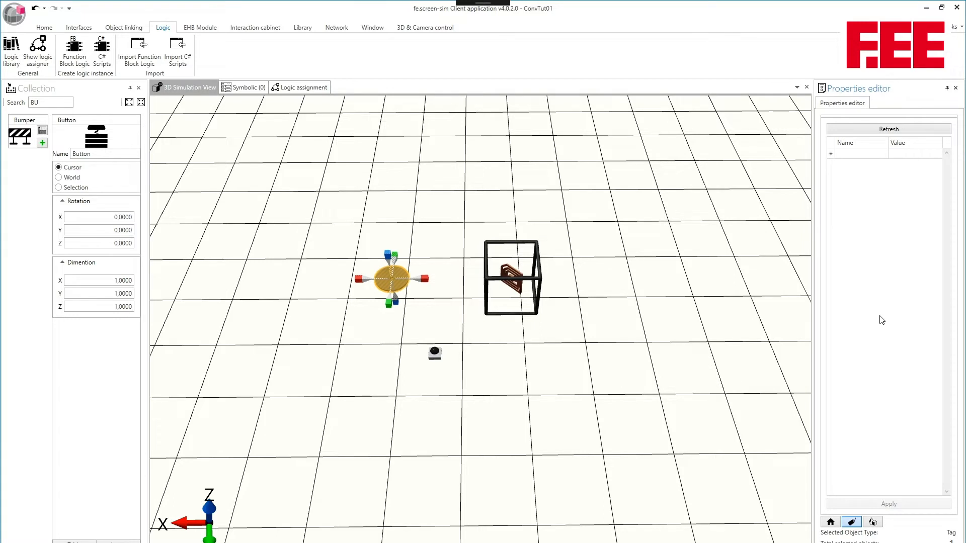
click(854, 154)
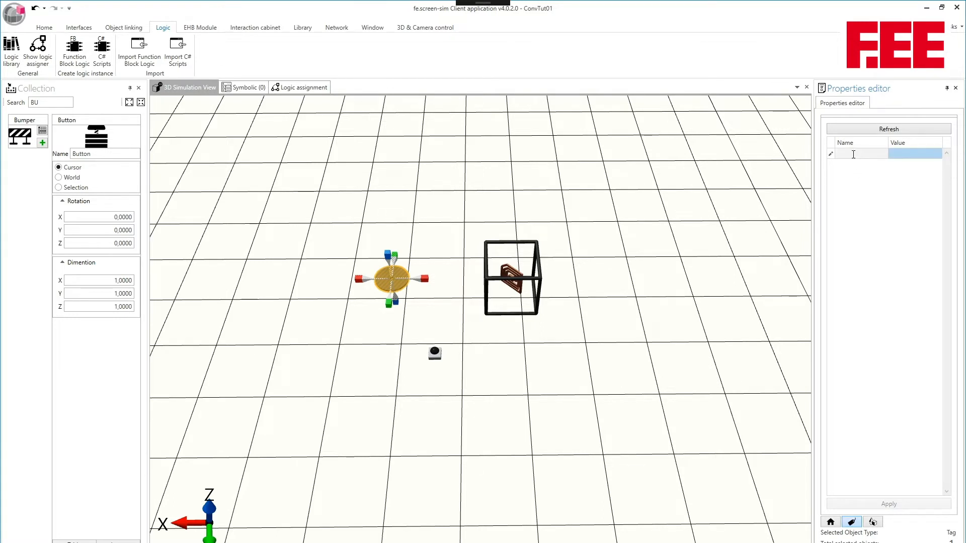
text(tag)
key(BackSpace)
key(BackSpace)
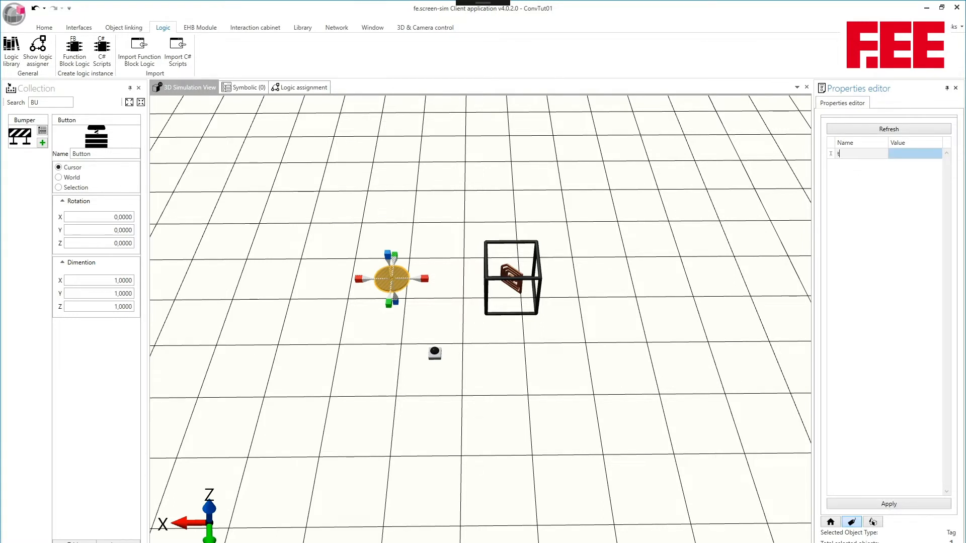
text(Tag1)
key(Tab)
text(22)
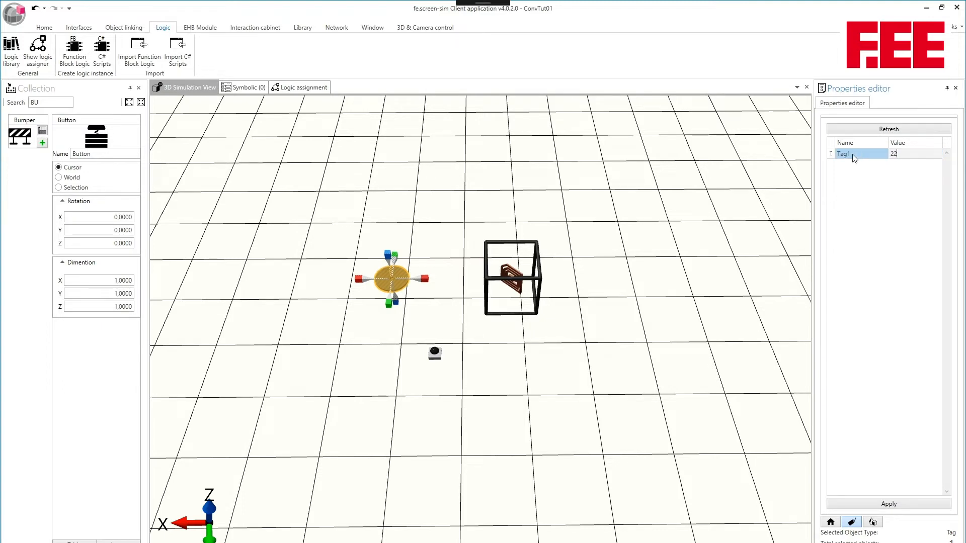
key(Tab)
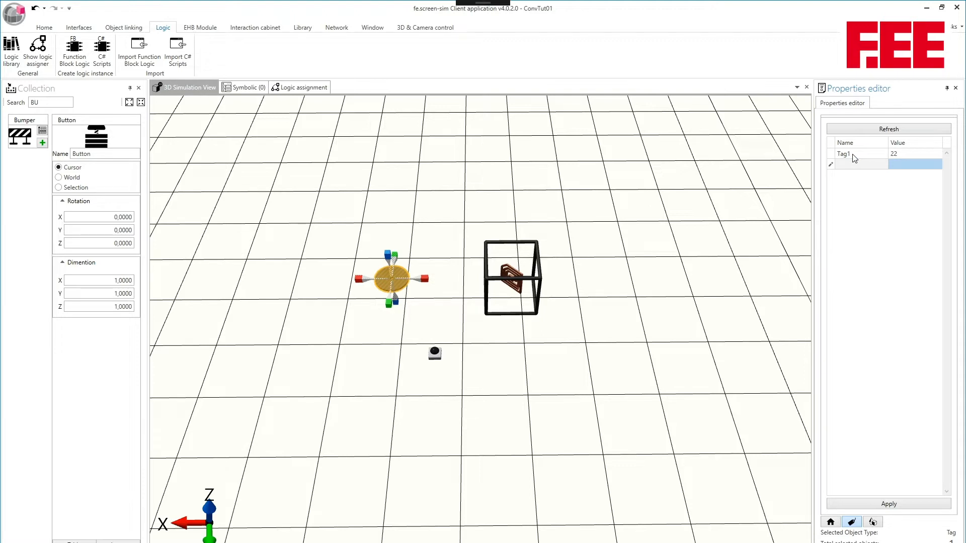
Add a second entry named Tag2 with value 14 to the tag component and apply the entries.
text(Tag2)
key(Tab)
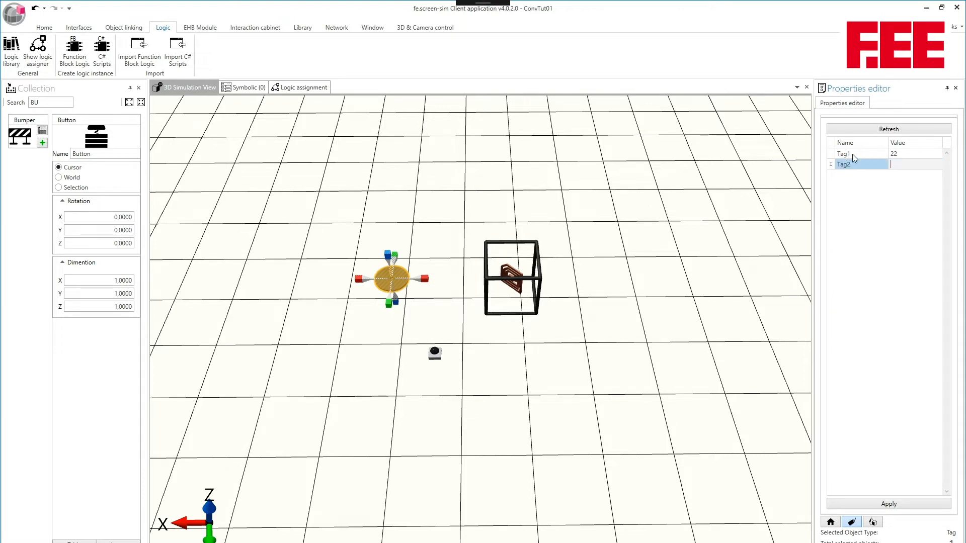
text(14)
key(Tab)
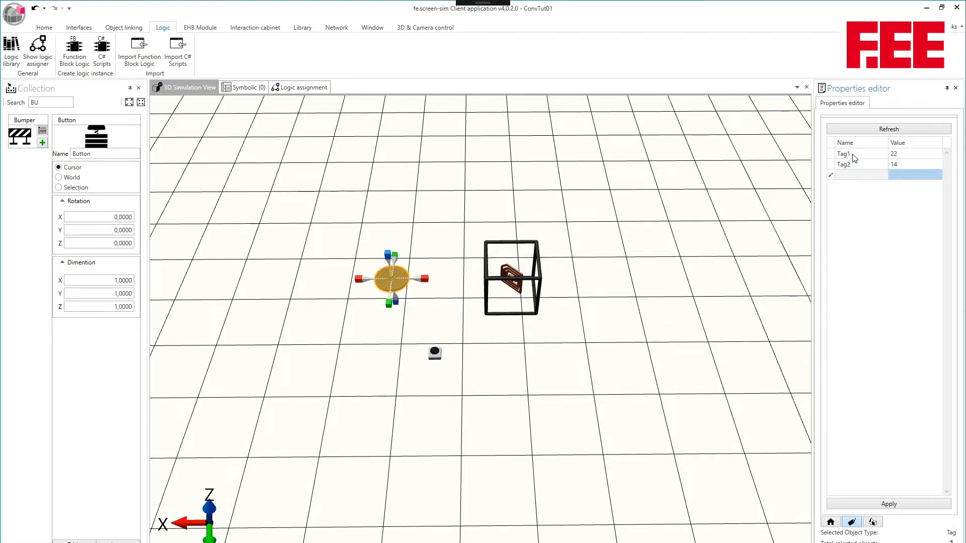
click(890, 505)
Deselect and reselect the tag to check the entries stored in its tag component.
click(624, 369)
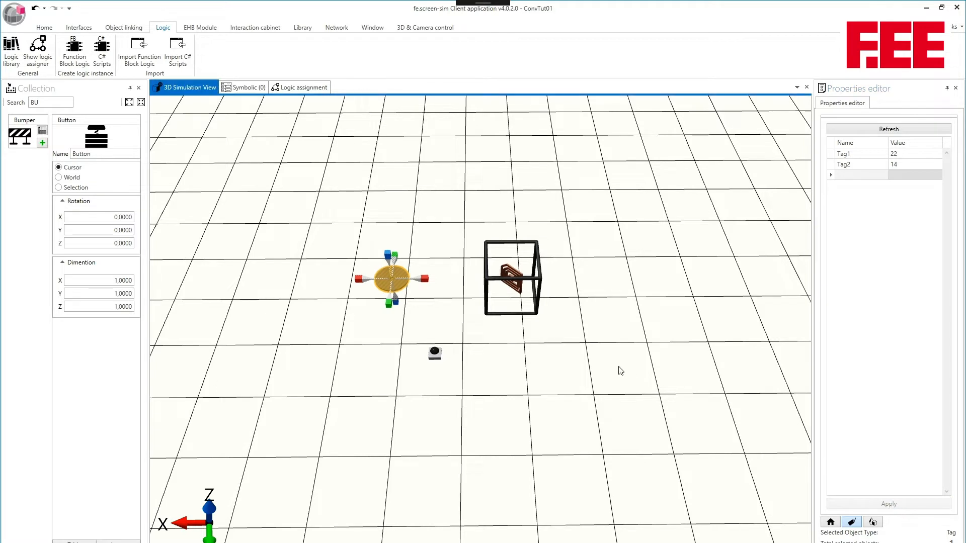
click(401, 282)
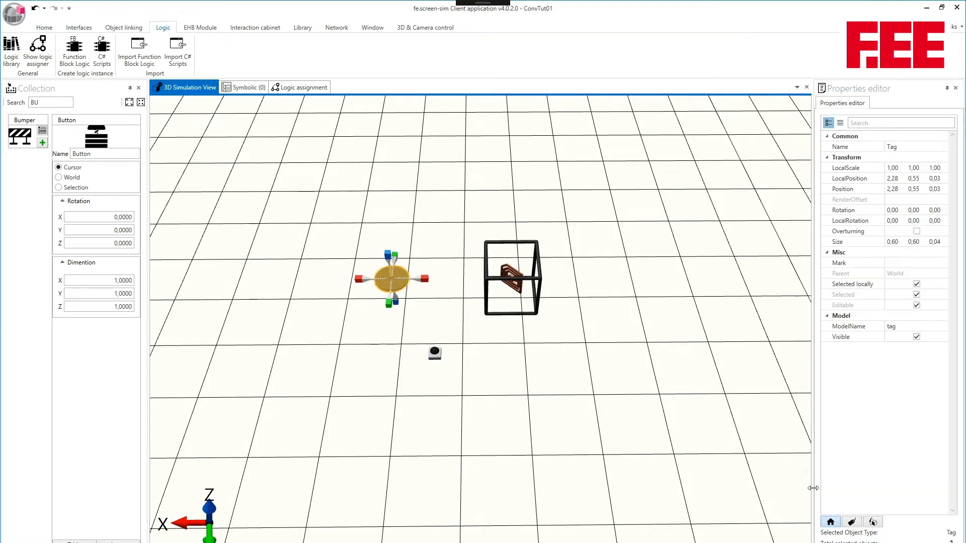
click(852, 522)
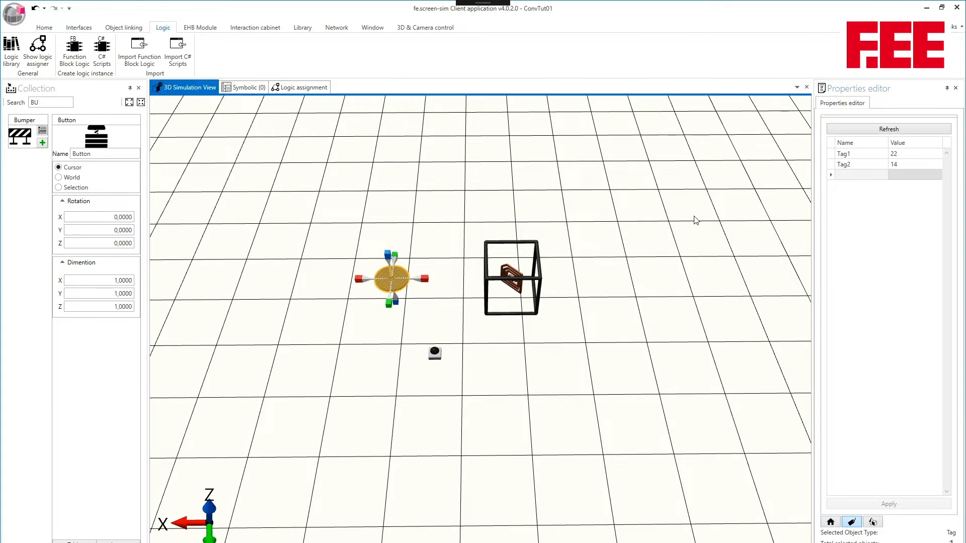
click(558, 265)
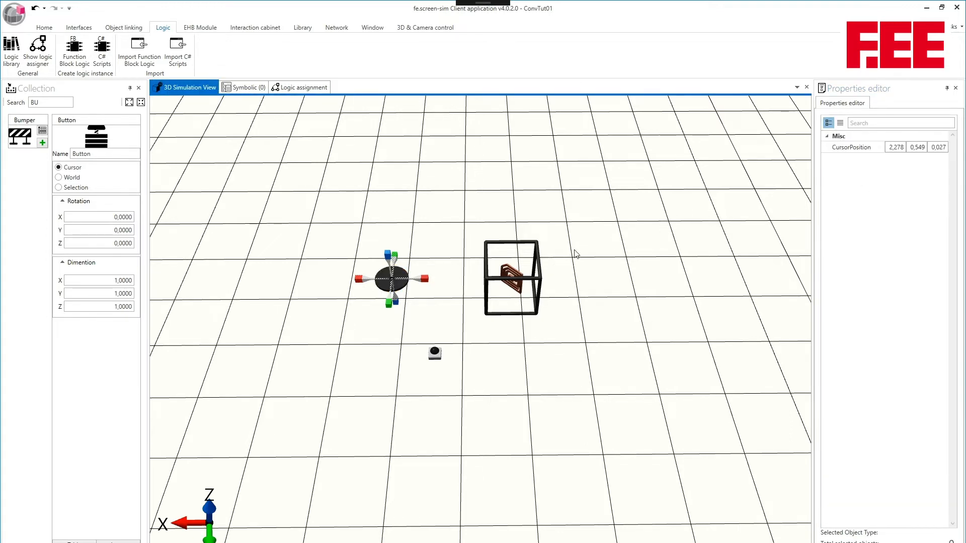
Select the reading unit in the 3D simulation and set its TagName to Tag1.
drag(575, 250, 572, 210)
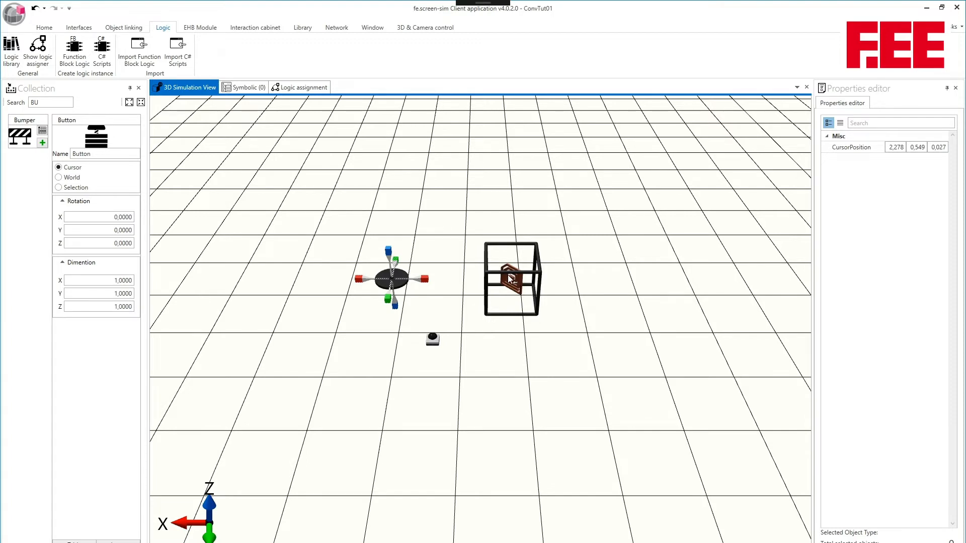
click(508, 275)
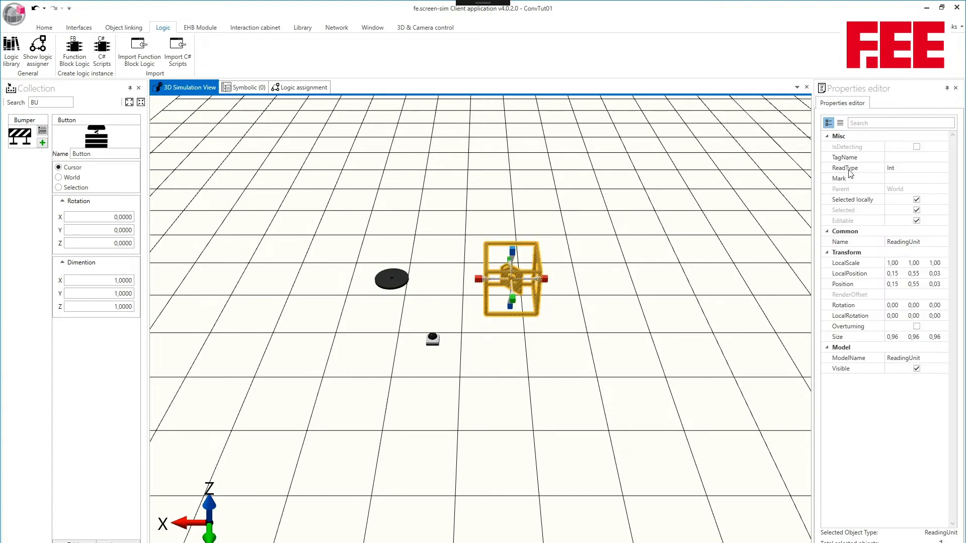
click(890, 158)
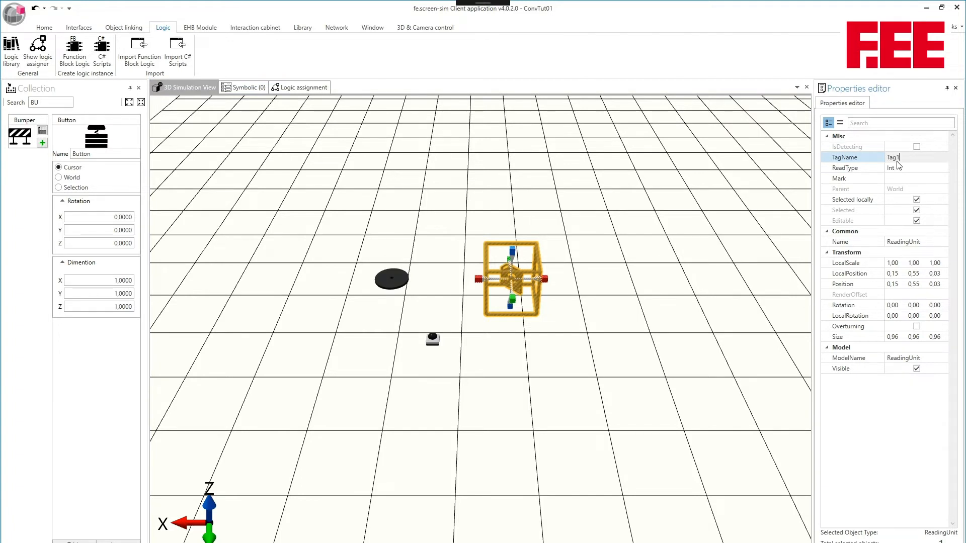
click(921, 169)
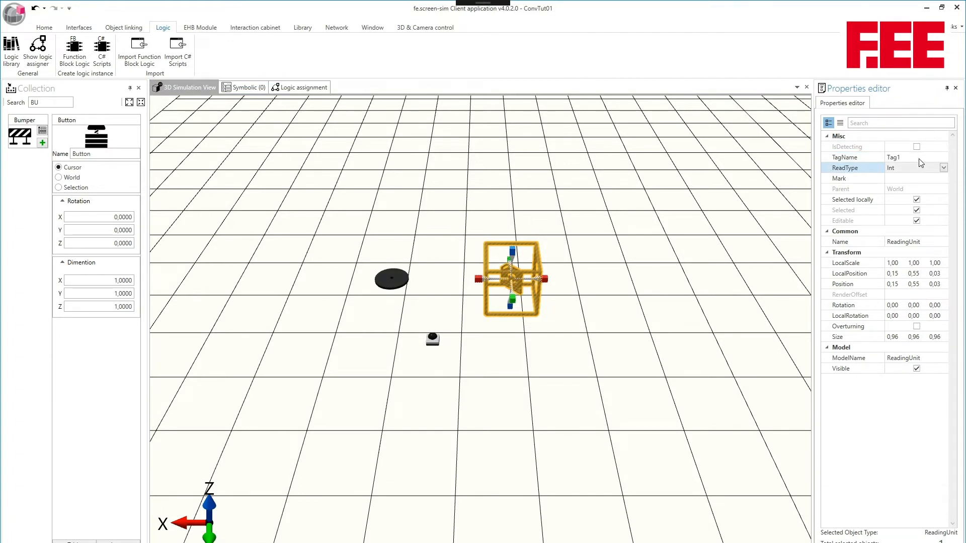
click(917, 158)
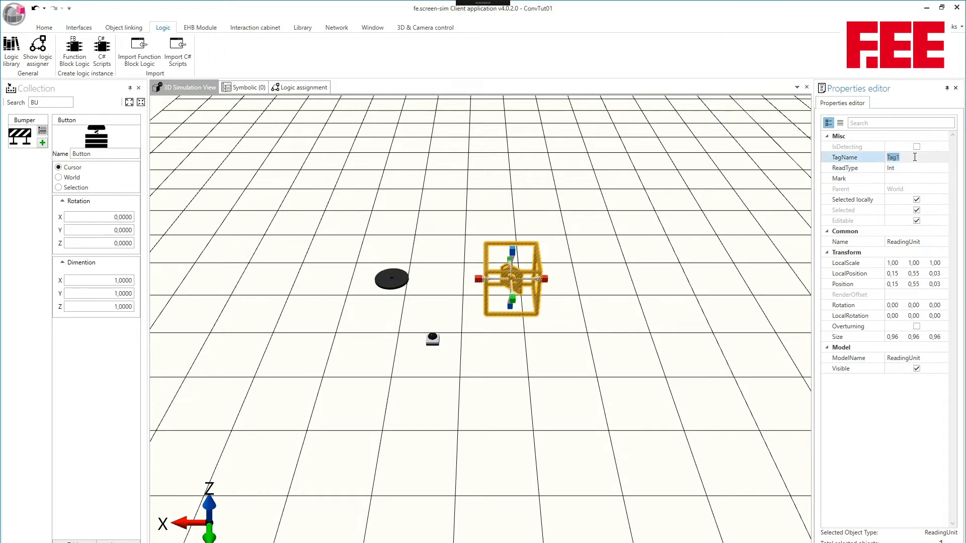
right_click(652, 205)
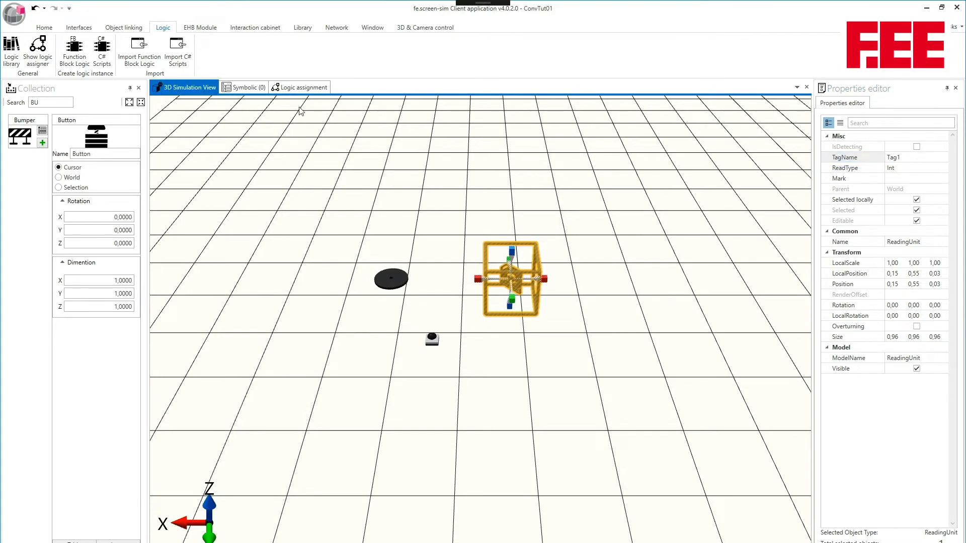
Connect the Button's Pressed slot to the ReadingUnit's DoRead, IsDetecting to the Detecting variable, and ReadData to Int_0 in the logic assignment.
click(292, 89)
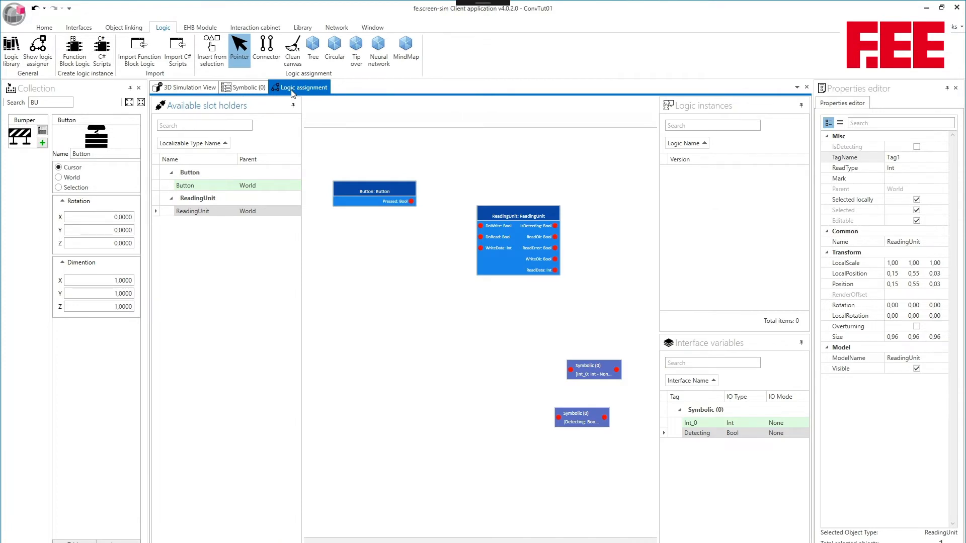
click(268, 51)
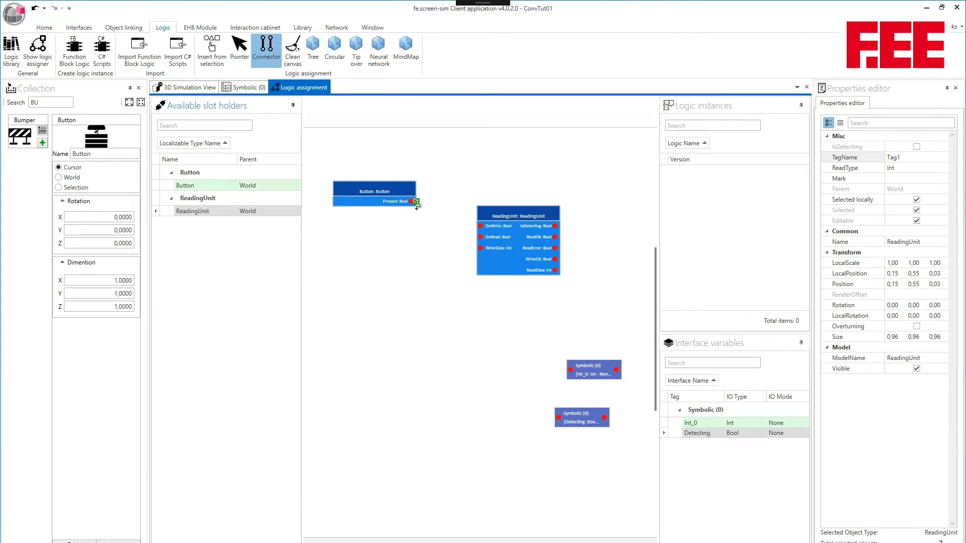
drag(414, 202, 481, 237)
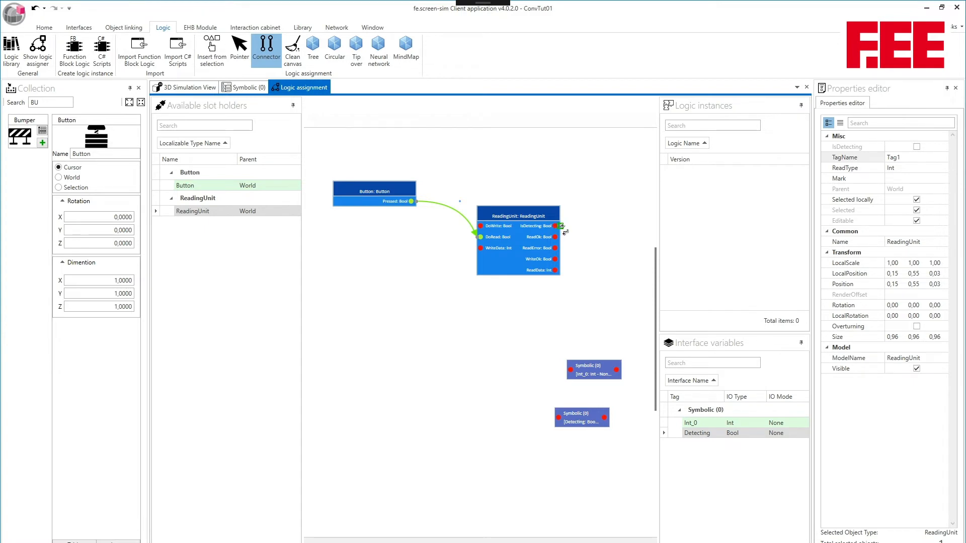
mouse_move(555, 226)
mouse_down()
mouse_move(566, 236)
mouse_move(558, 417)
mouse_up()
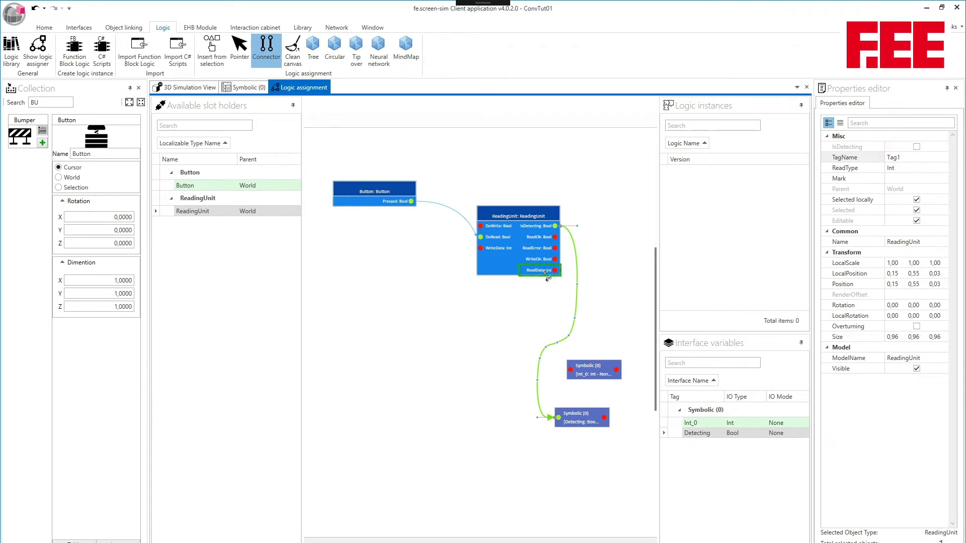
drag(560, 272, 577, 357)
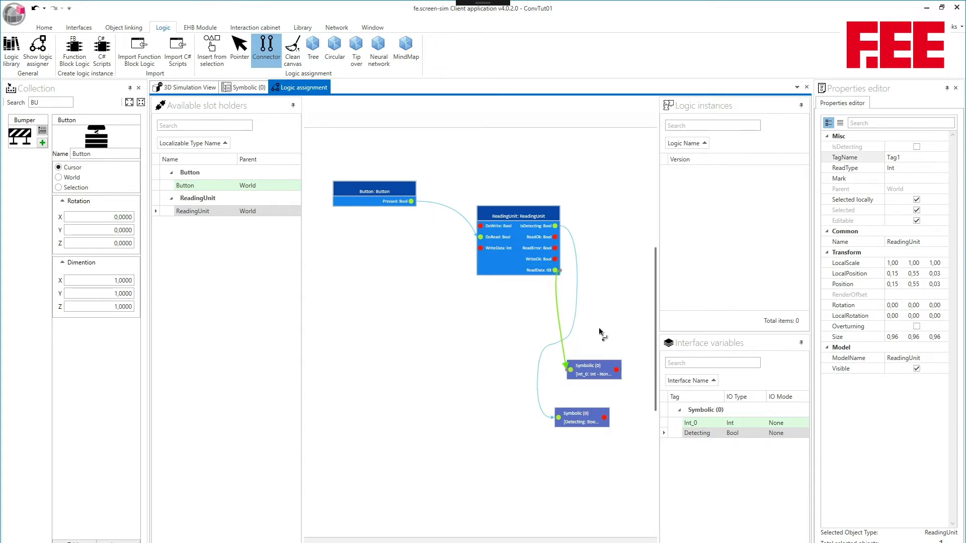
Check the Symbolic (0) values, and move the tag along X into the reading unit's frame, to an X position of about 0.83.
click(240, 90)
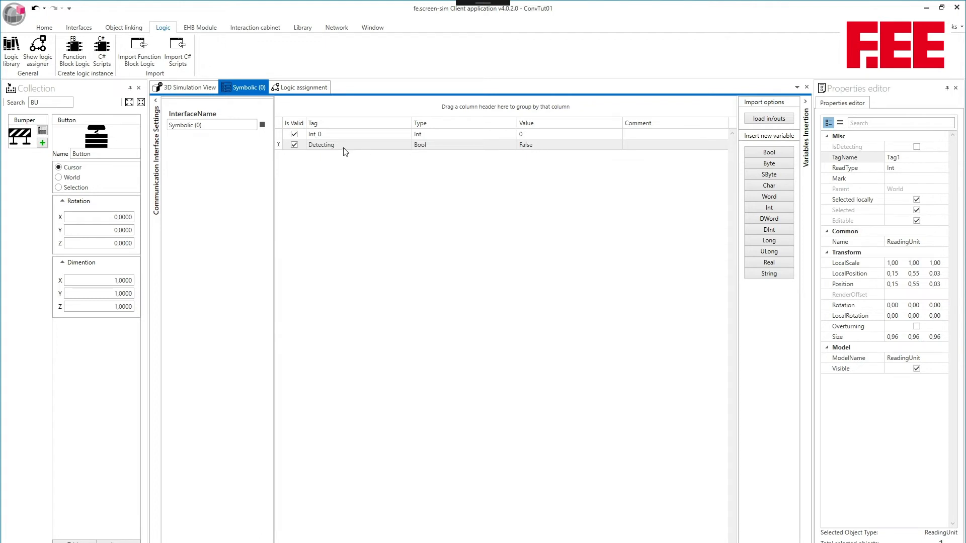
click(202, 89)
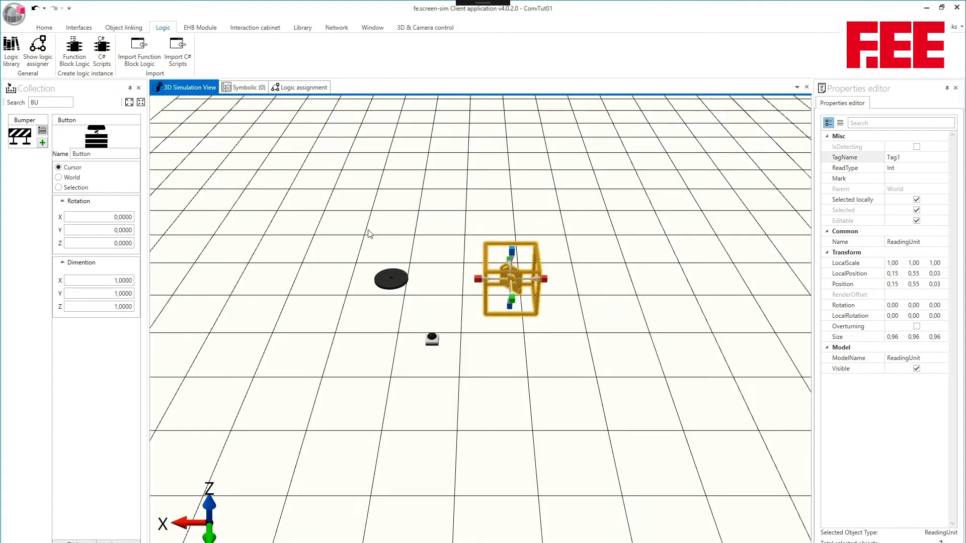
click(391, 279)
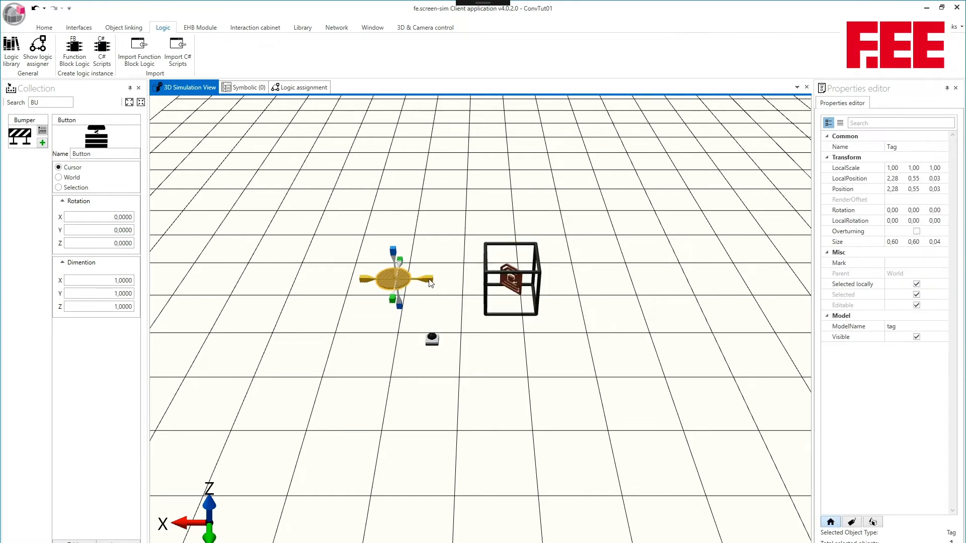
drag(431, 284, 504, 288)
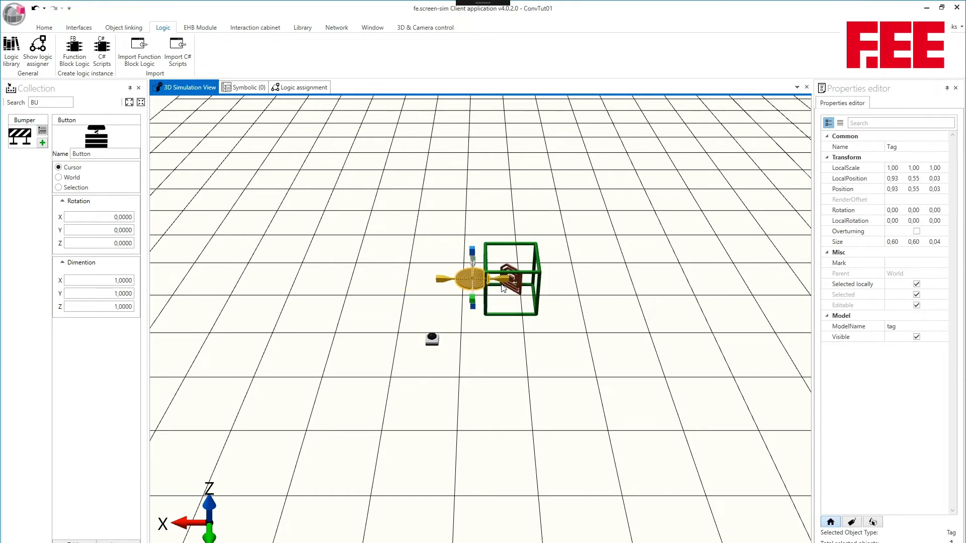
mouse_move(572, 283)
mouse_down()
mouse_move(572, 250)
mouse_move(577, 269)
mouse_move(561, 282)
mouse_up()
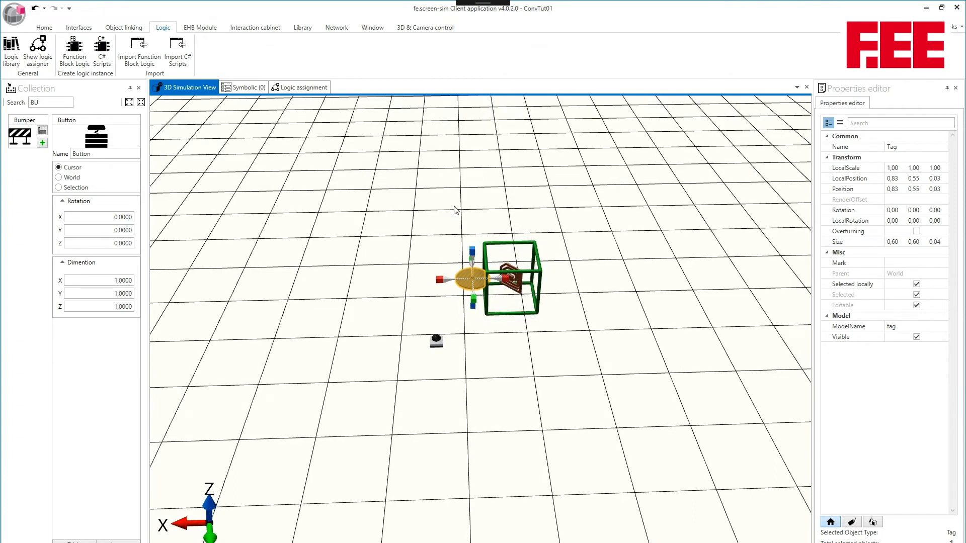
Check the Detecting value in Symbolic (0), and trigger the simulated button to read the tag into Int_0.
click(246, 87)
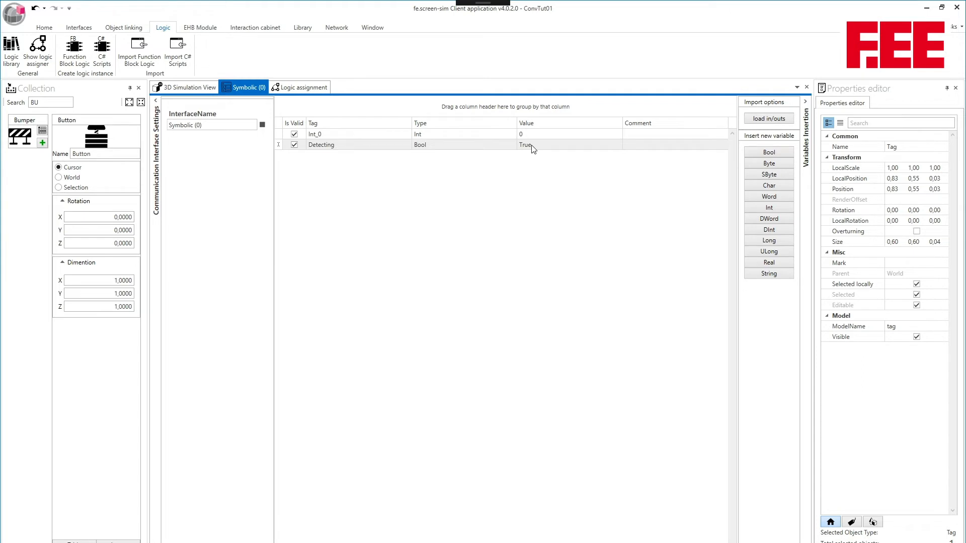
click(203, 87)
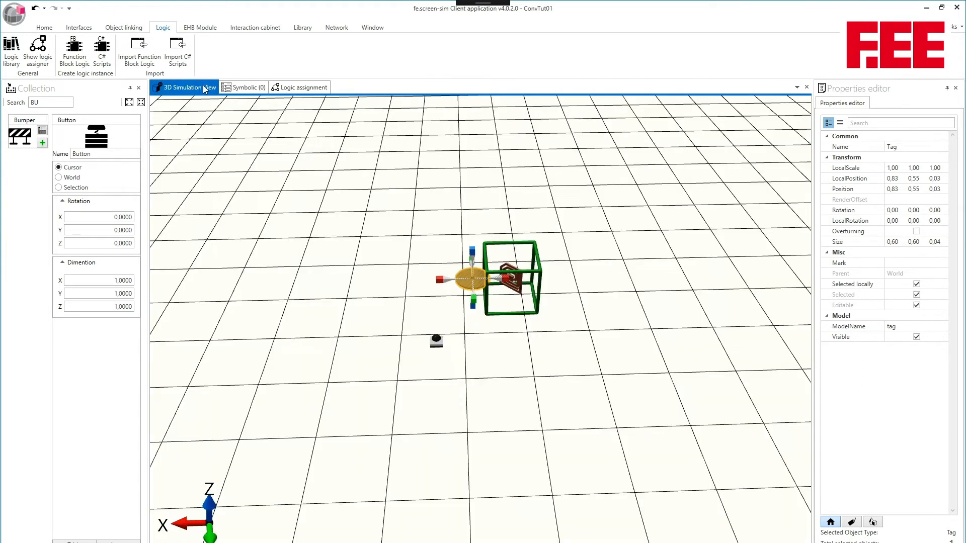
click(421, 279)
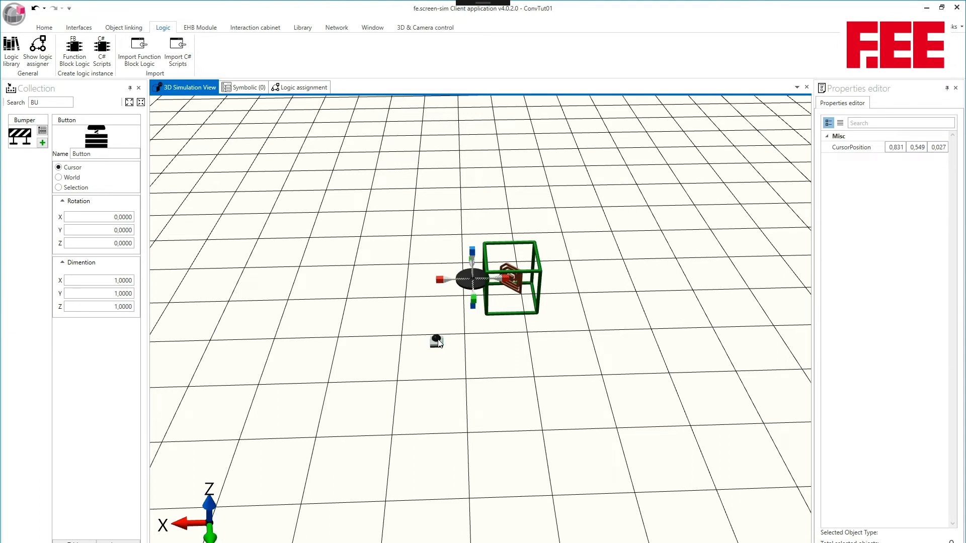
click(253, 89)
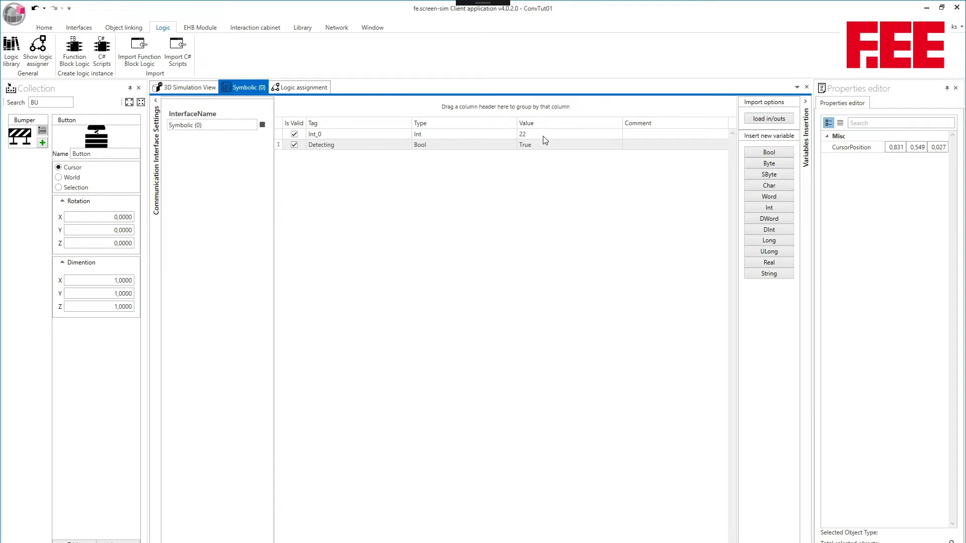
click(189, 88)
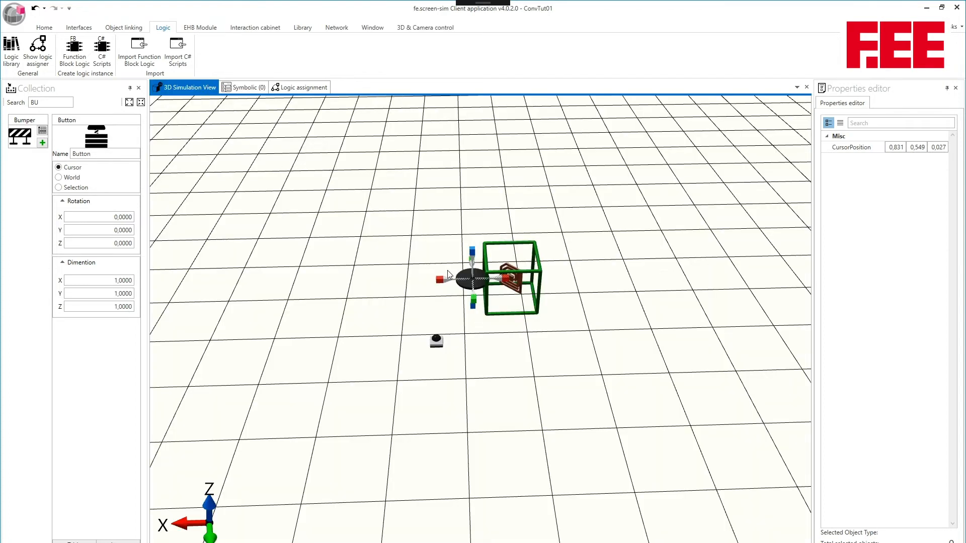
Move the tag along X out of the reading unit's frame, and add an Int variable named WriteValue with value 40 to Symbolic (0).
drag(467, 285, 433, 284)
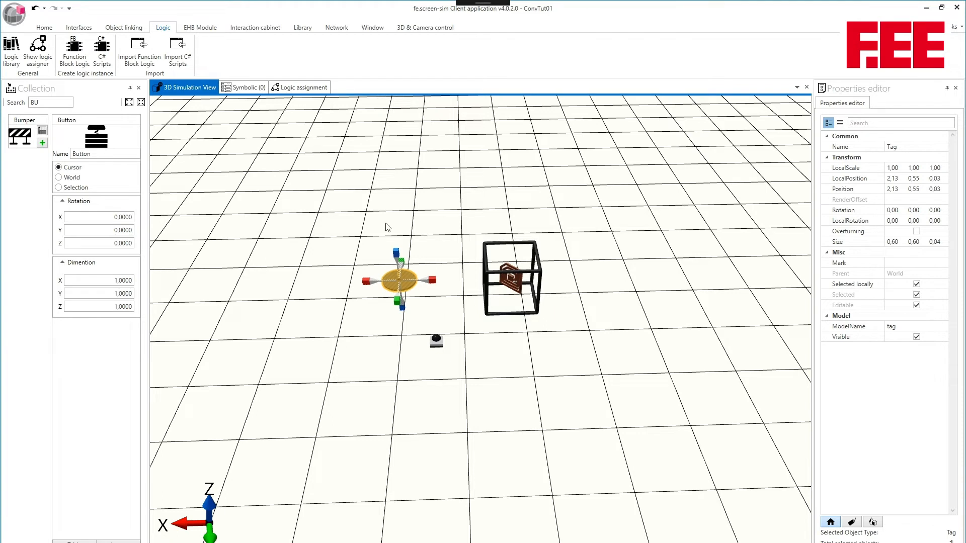
click(242, 88)
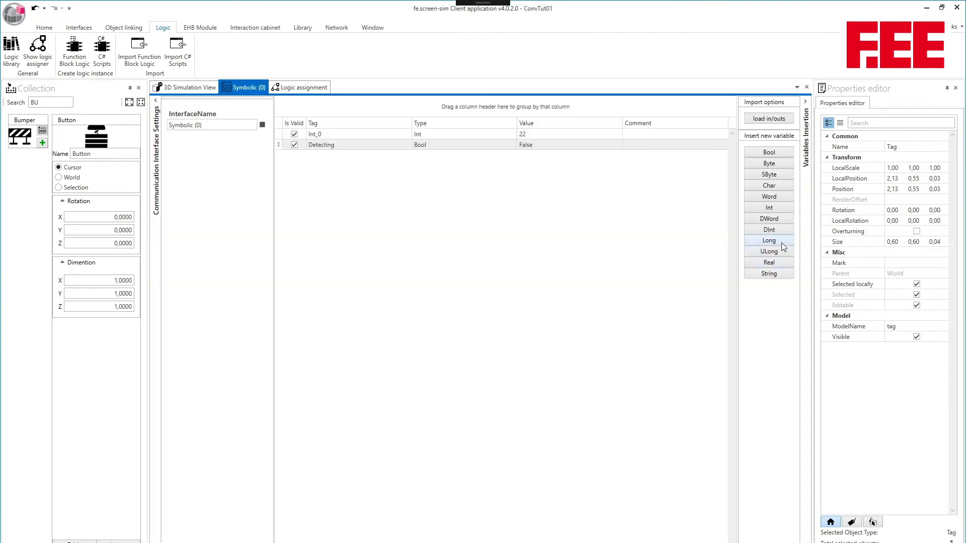
click(772, 207)
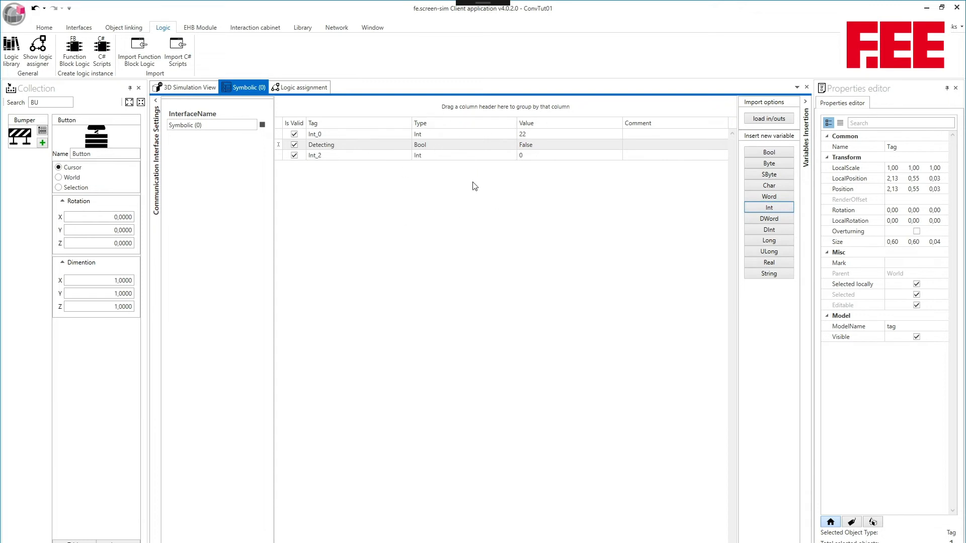
click(344, 155)
text(WriteValue)
click(523, 156)
Reroute the Button's Pressed connection to the ReadingUnit's DoWrite slot in the logic assignment.
click(299, 88)
click(205, 88)
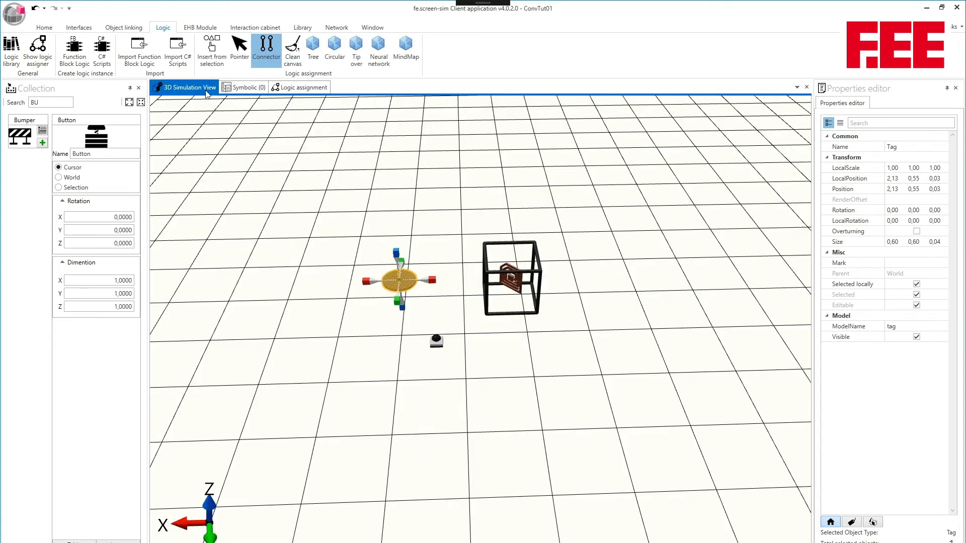
click(288, 88)
drag(412, 201, 481, 226)
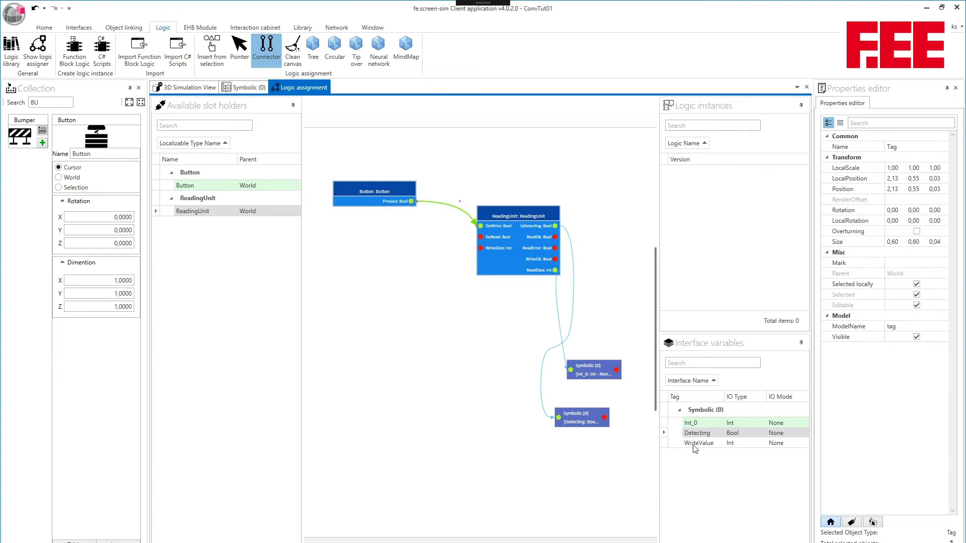
Add the WriteValue variable to the logic canvas, place it below the Button node, and connect it to the ReadingUnit's WriteData slot.
drag(700, 444, 522, 154)
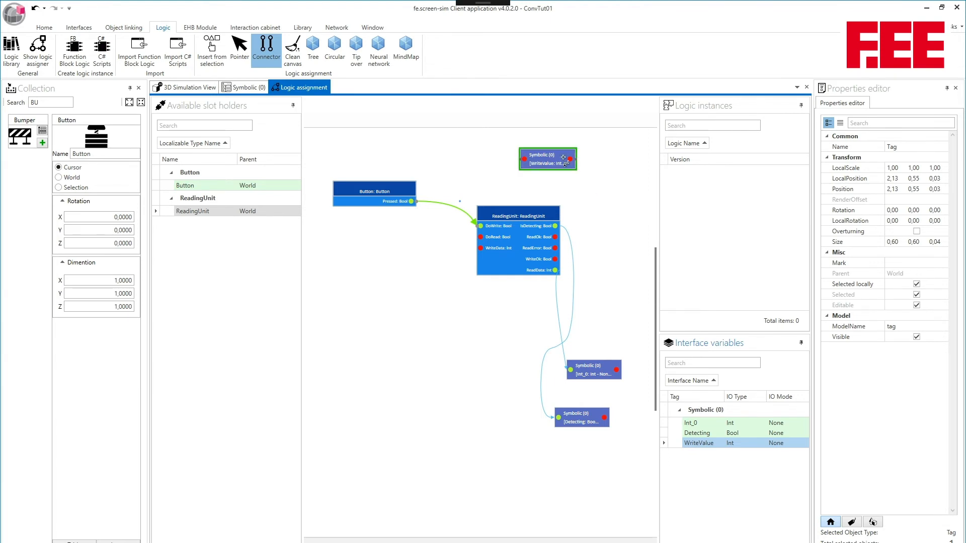
click(242, 54)
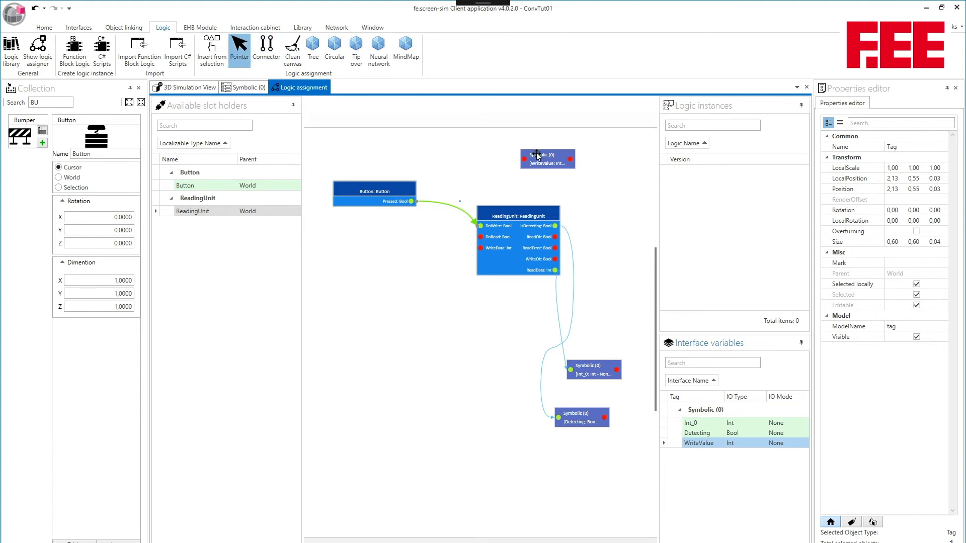
drag(544, 157, 361, 248)
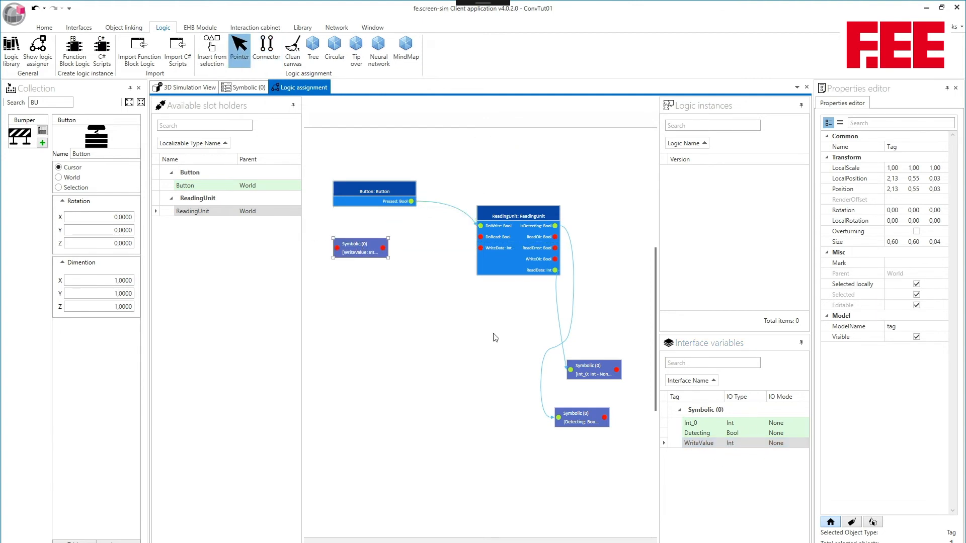
click(280, 64)
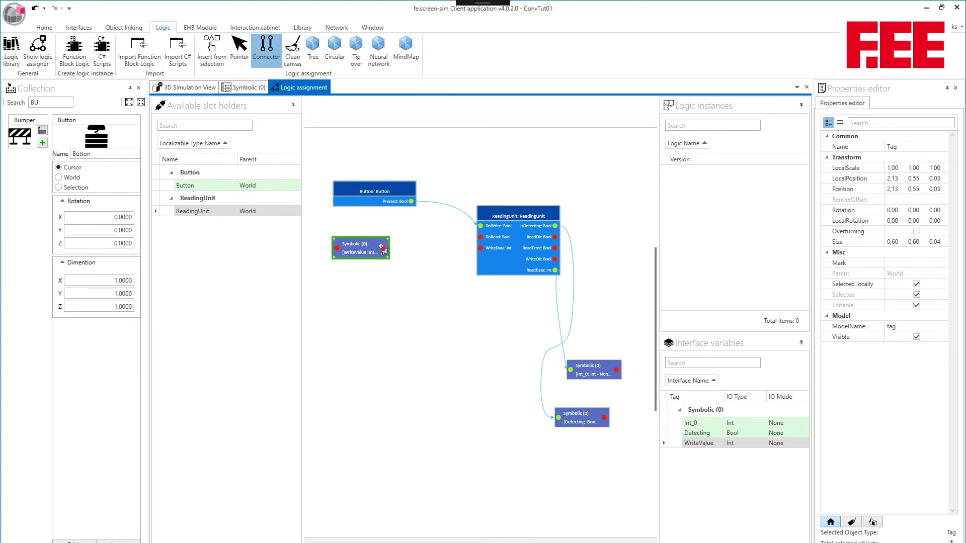
drag(383, 248, 479, 250)
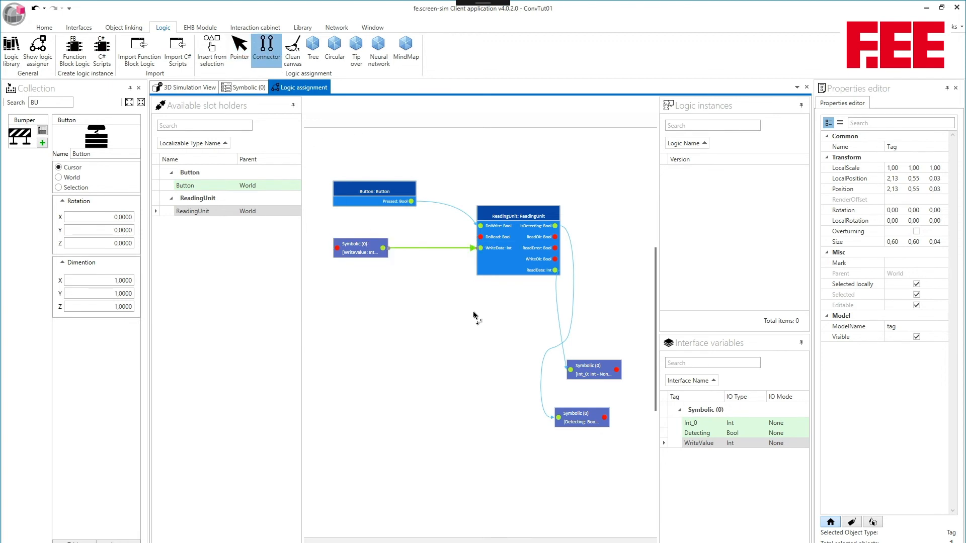
Move the tag along X into the reading unit's frame, to an X position of about 0.72, and trigger the button to write WriteValue.
click(205, 86)
click(410, 287)
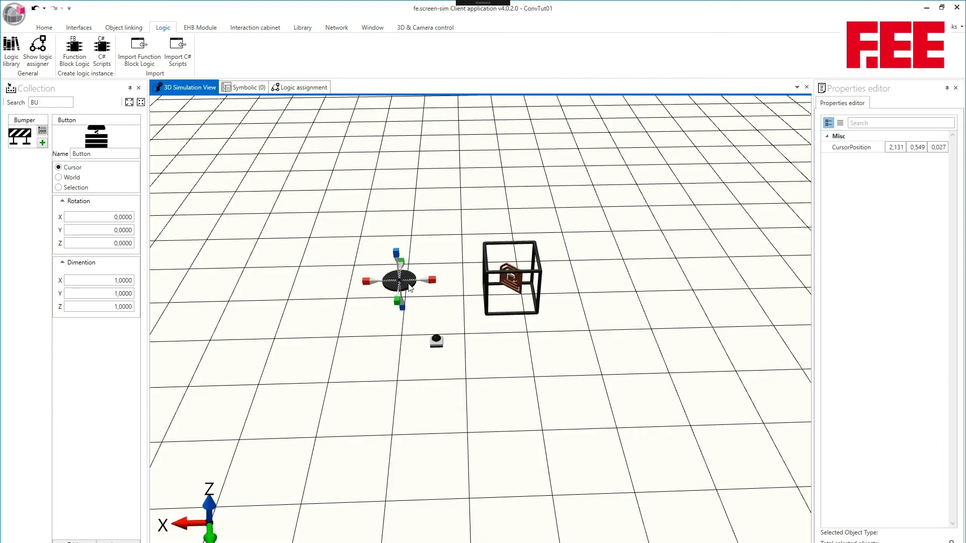
drag(431, 280, 516, 288)
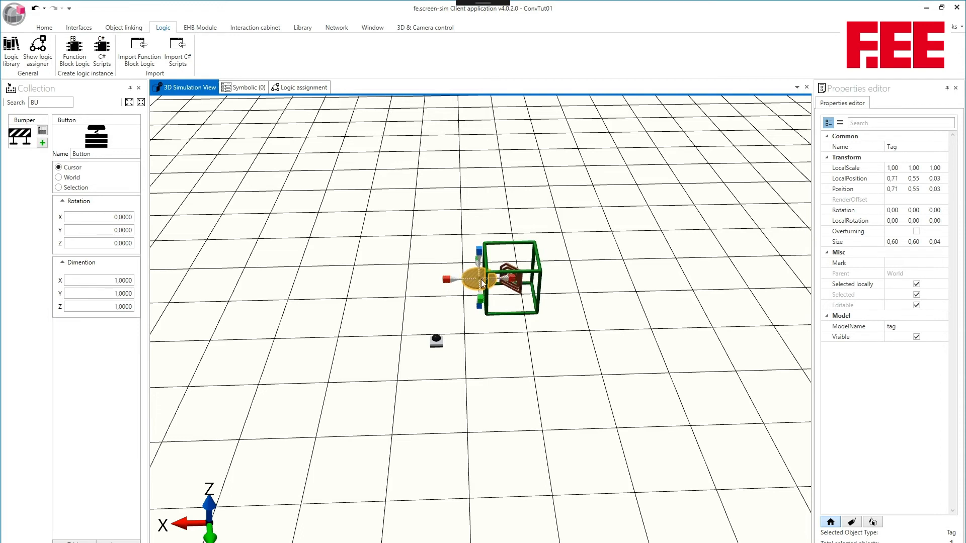
click(518, 278)
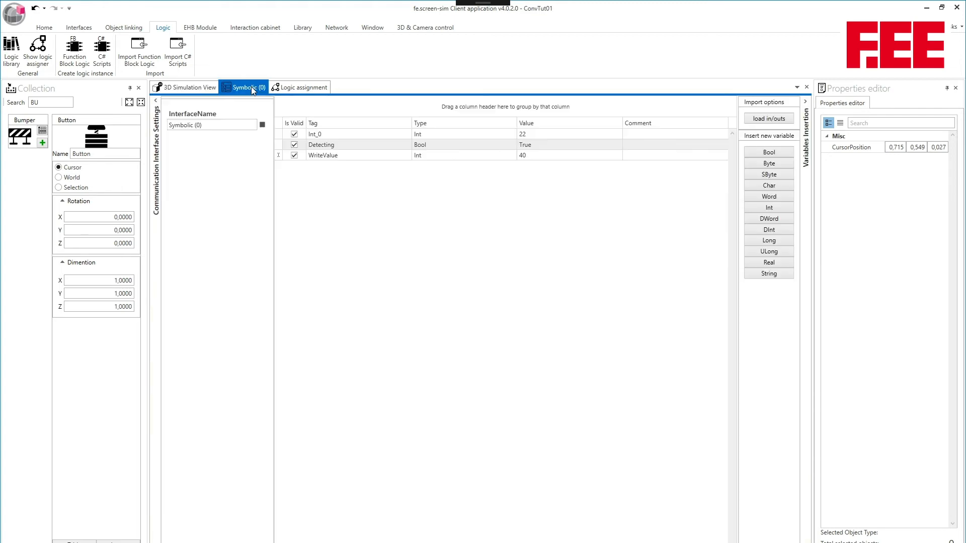
Check the variable values in Symbolic (0), and inspect the Tag1 value stored on the tag in the 3D simulation.
click(252, 87)
click(212, 88)
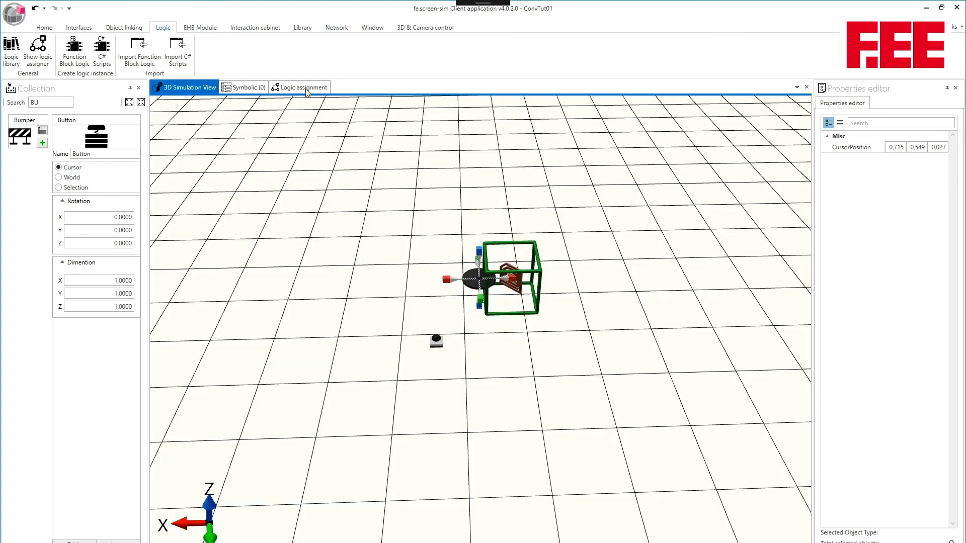
click(471, 279)
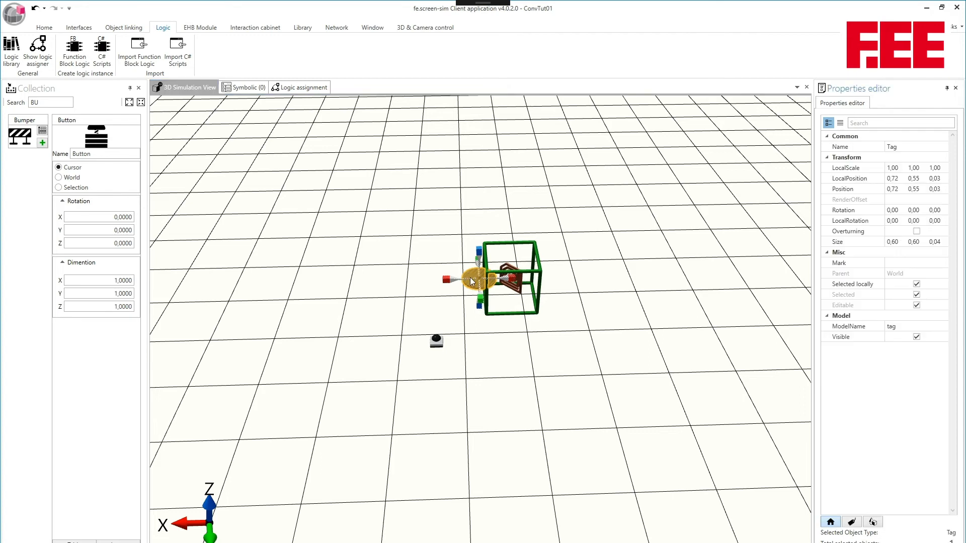
click(851, 523)
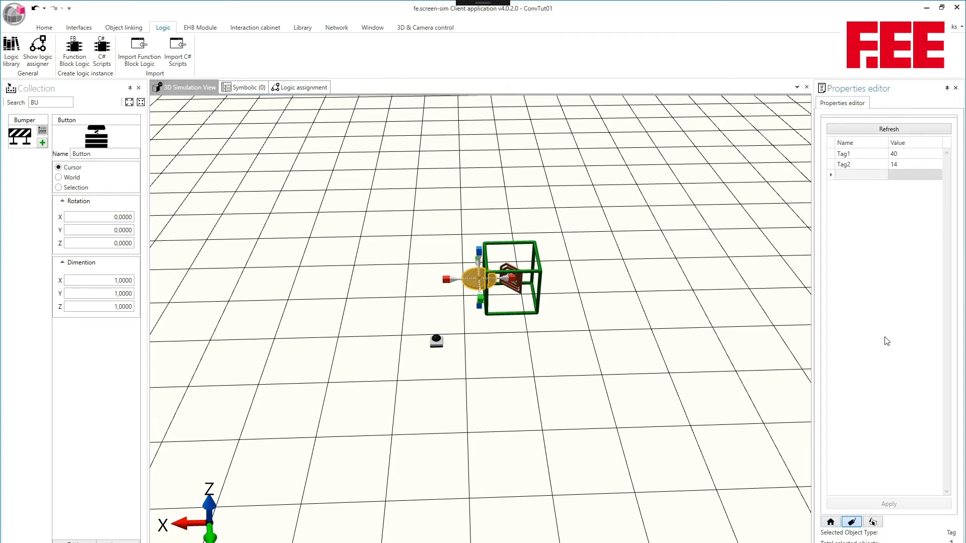